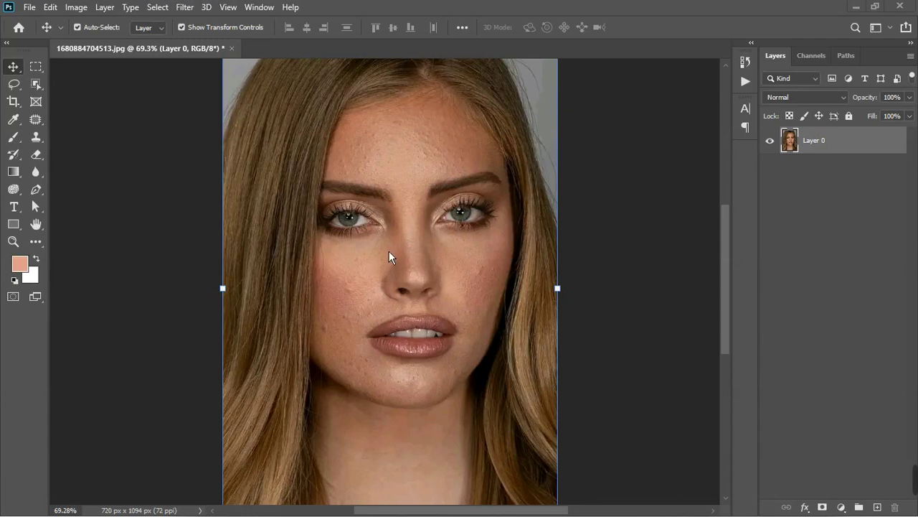
scroll(397, 249, up, 2)
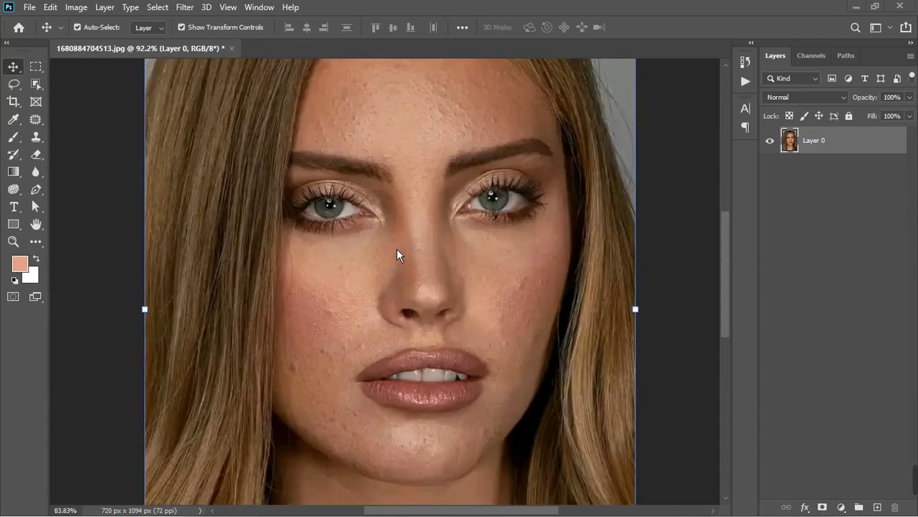
scroll(397, 249, down, 2)
scroll(366, 202, up, 2)
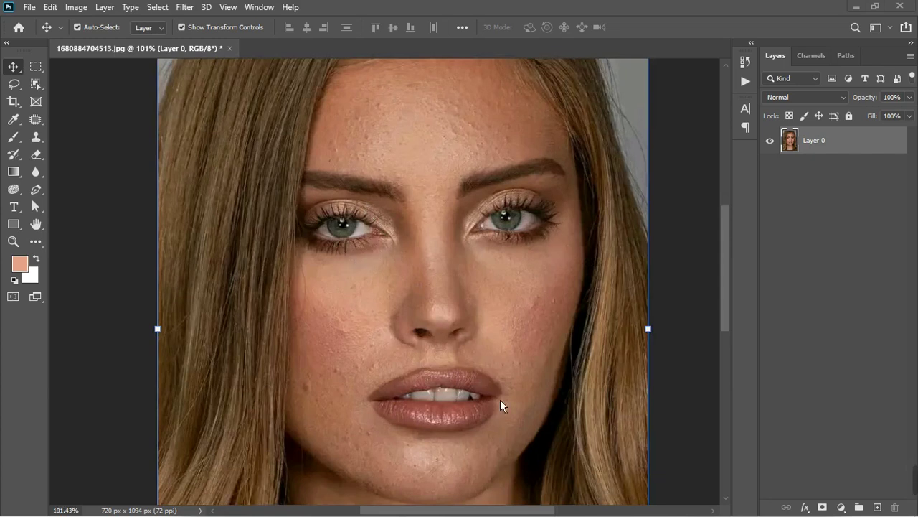
scroll(457, 264, down, 3)
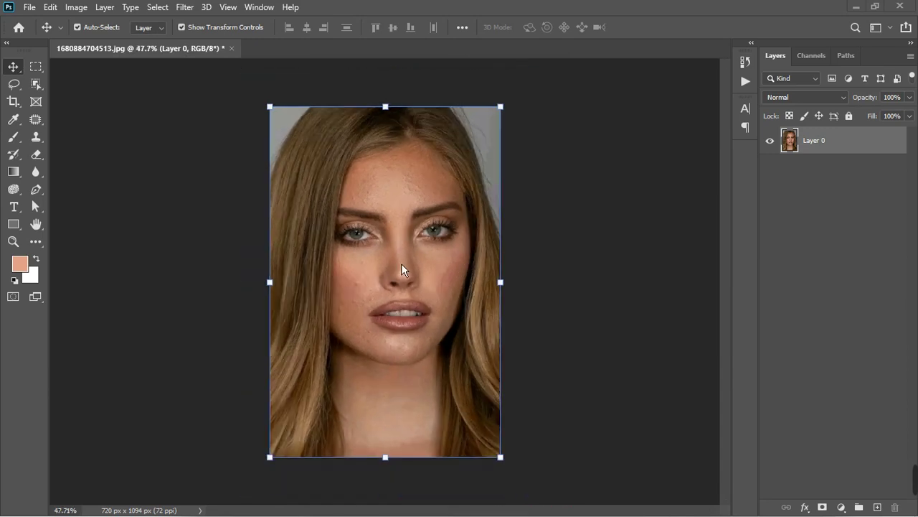
scroll(405, 268, up, 2)
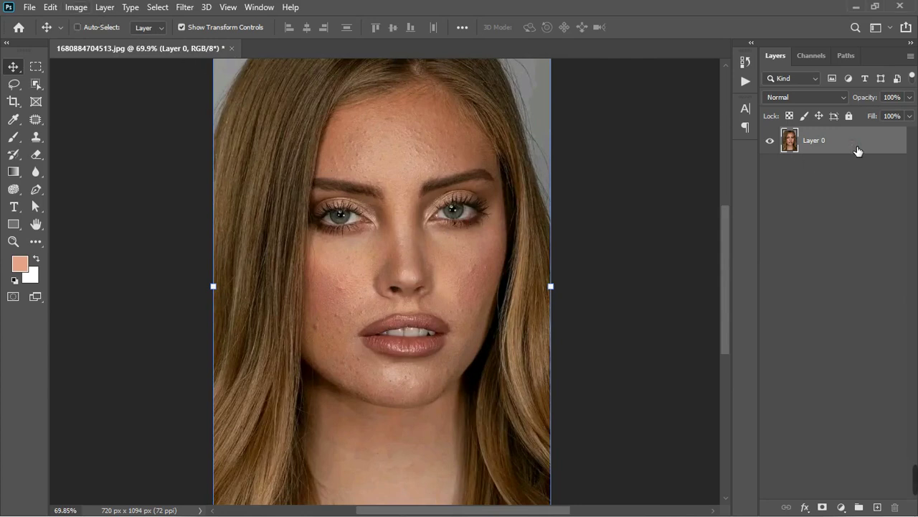
Step: Duplicate Layer 0 and hide the original layer
key(ctrl+j)
click(770, 168)
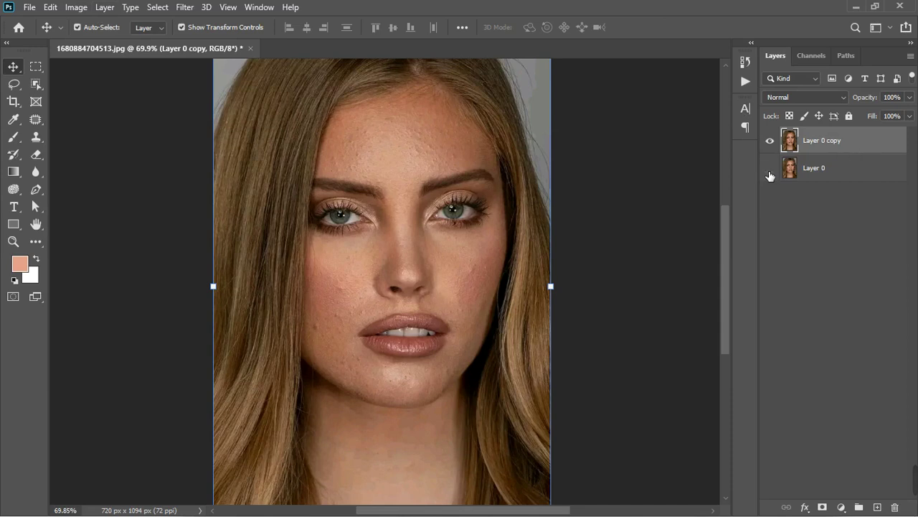
Step: Open the layer copy in Liquify and slim the face outline with the Forward Warp tool at brush size 200
click(185, 8)
click(202, 123)
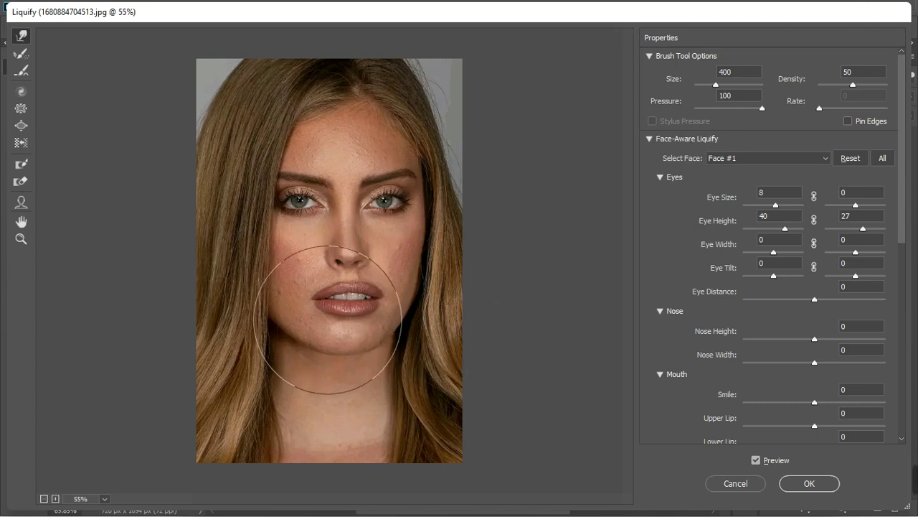
scroll(327, 319, up, 4)
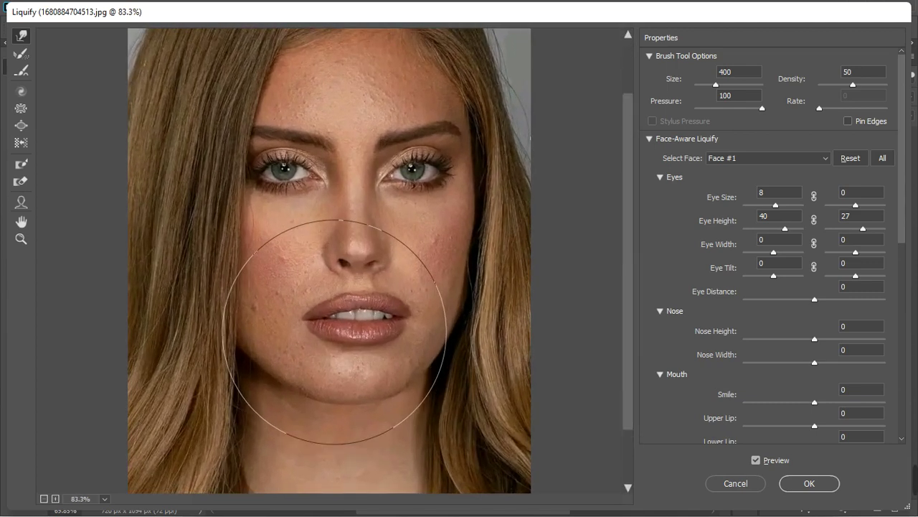
key(bracketleft)
key(bracketleft)
key(bracketleft)
key(bracketleft)
key(bracketright)
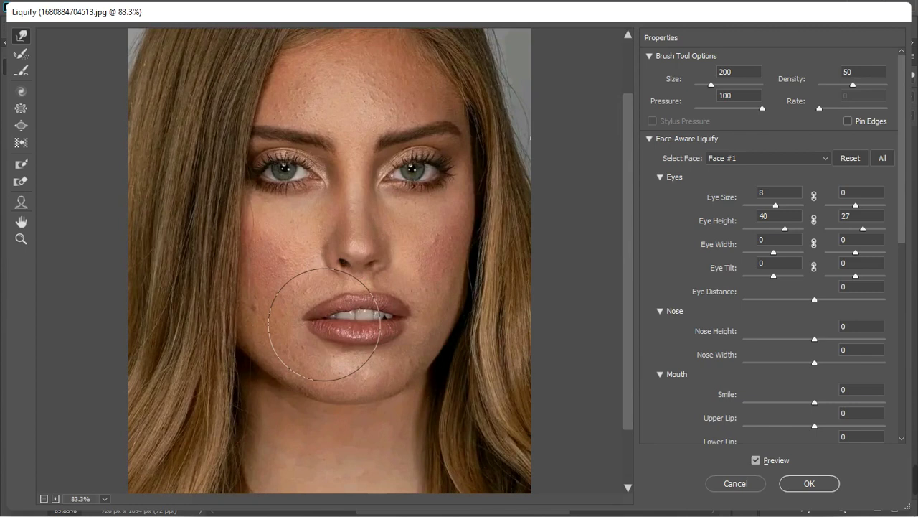
key(ctrl+space)
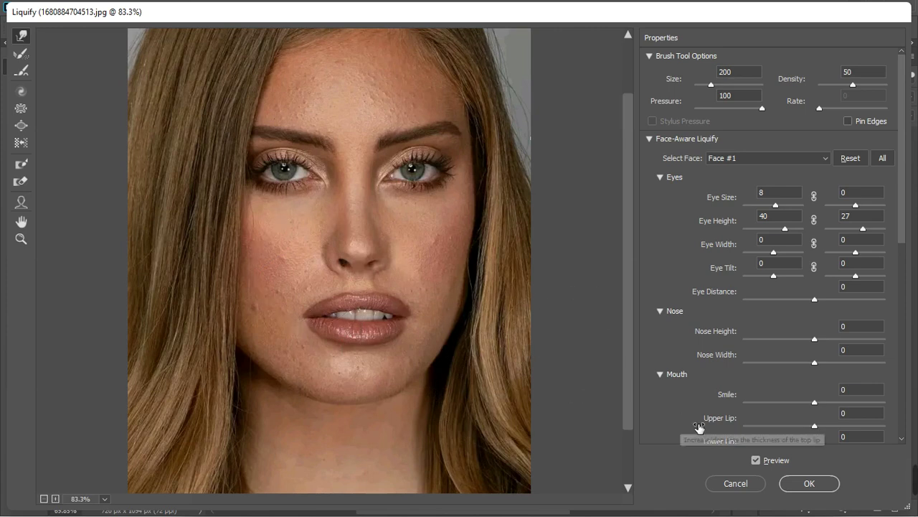
Step: Compare the reshaped face with the original by toggling the Liquify preview, ending with the preview enabled
click(755, 460)
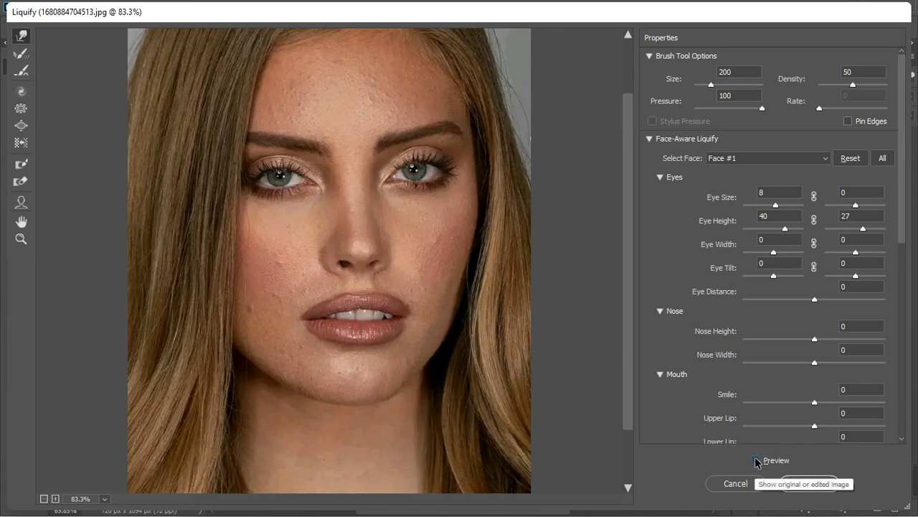
click(756, 459)
click(755, 460)
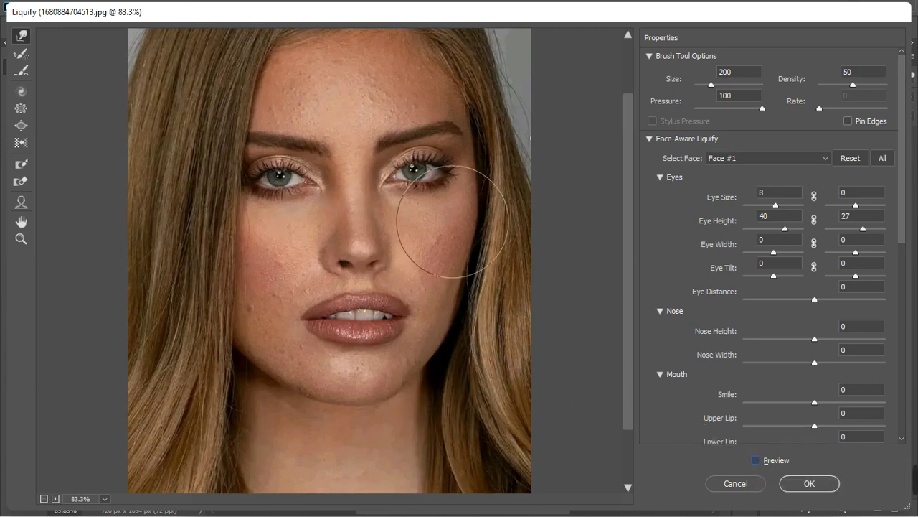
scroll(452, 222, up, 2)
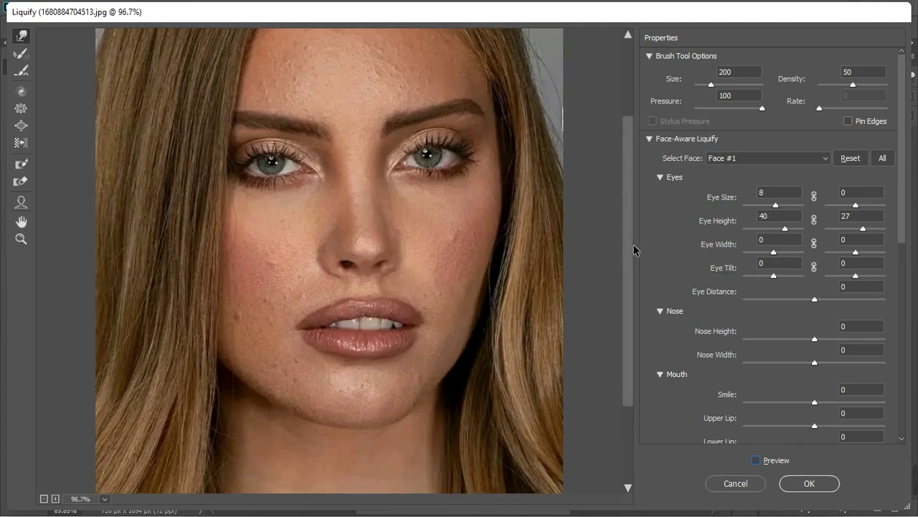
drag(634, 250, 635, 210)
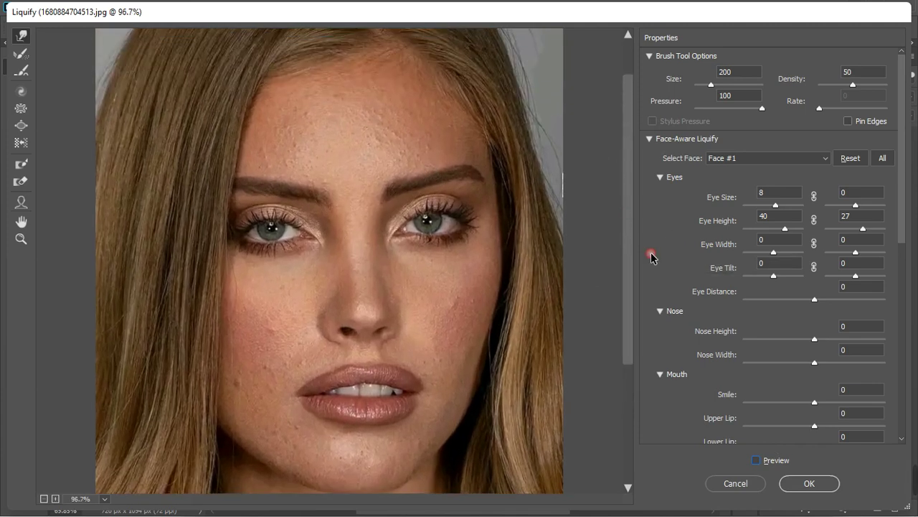
click(755, 460)
click(755, 460)
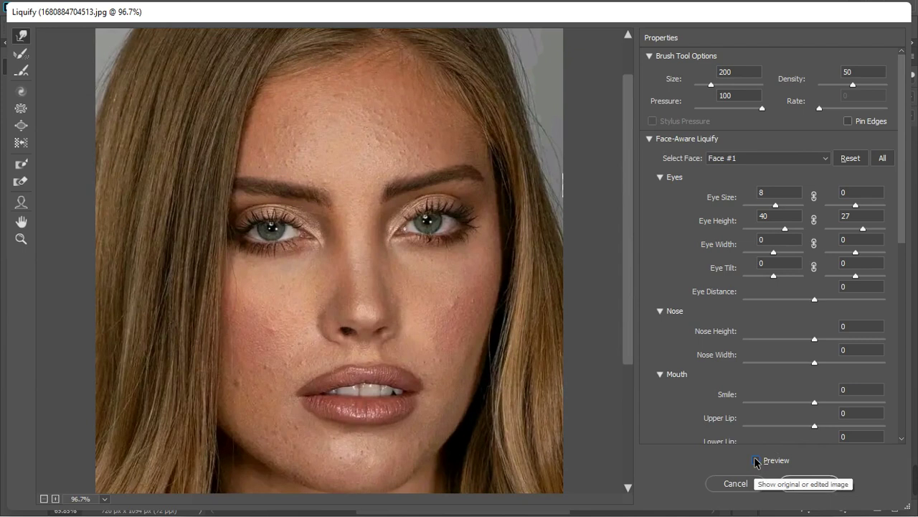
click(755, 460)
scroll(344, 280, down, 2)
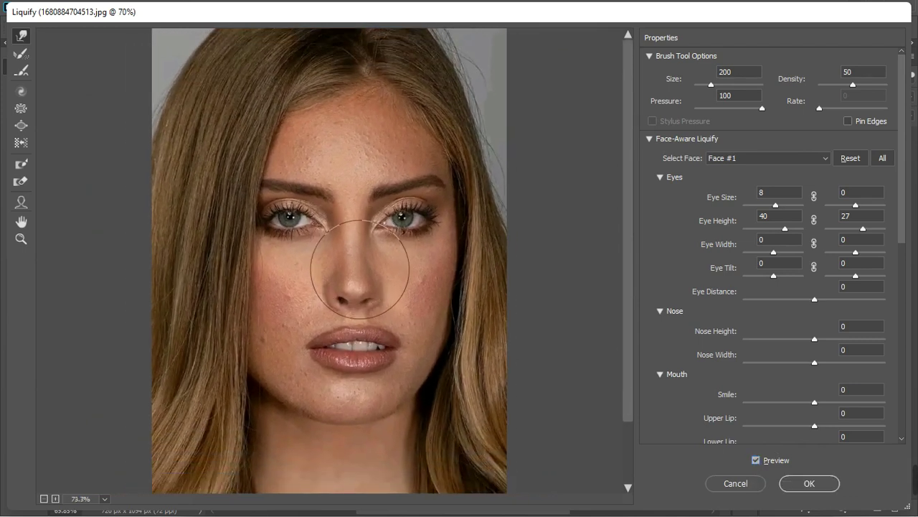
scroll(356, 267, down, 2)
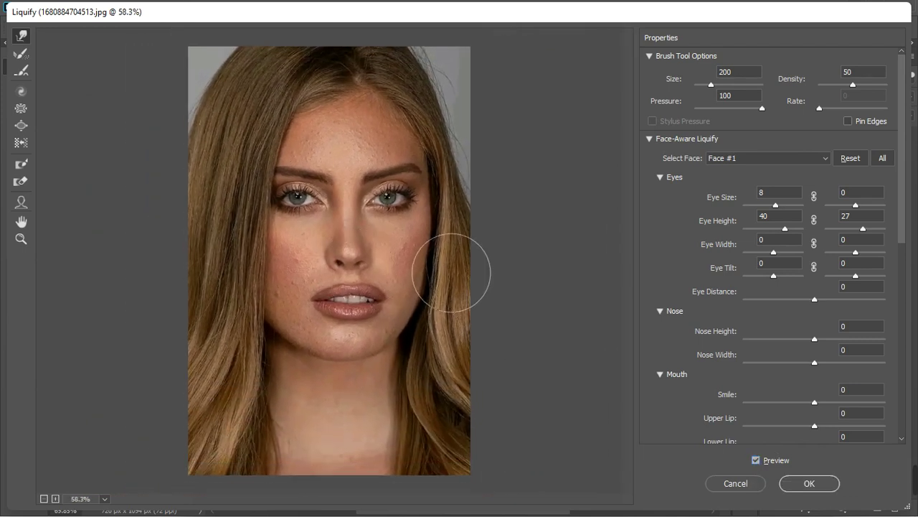
Step: Apply the Liquify reshaping, then show Layer 0 again and compare it with the reshaped copy
click(818, 489)
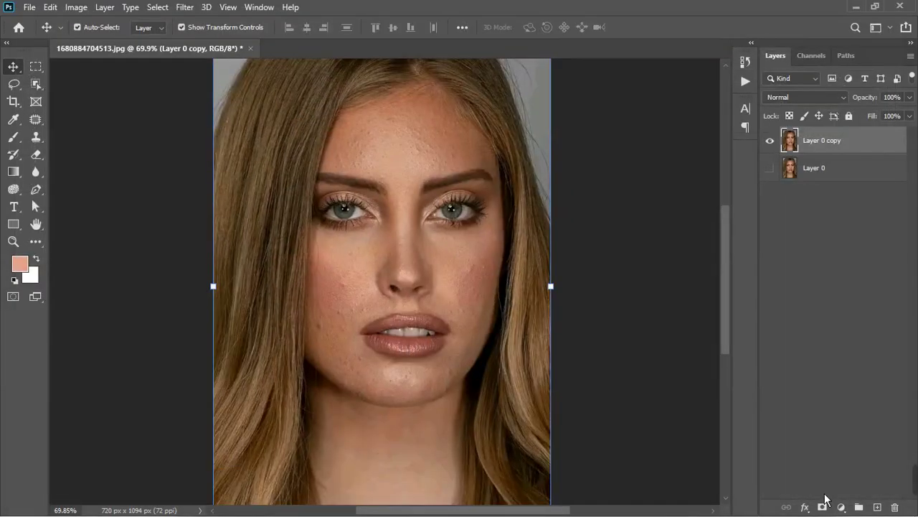
click(770, 168)
click(770, 141)
click(770, 141)
Step: Add a Hue/Saturation adjustment layer and target the Reds by sampling the forehead skin
click(842, 507)
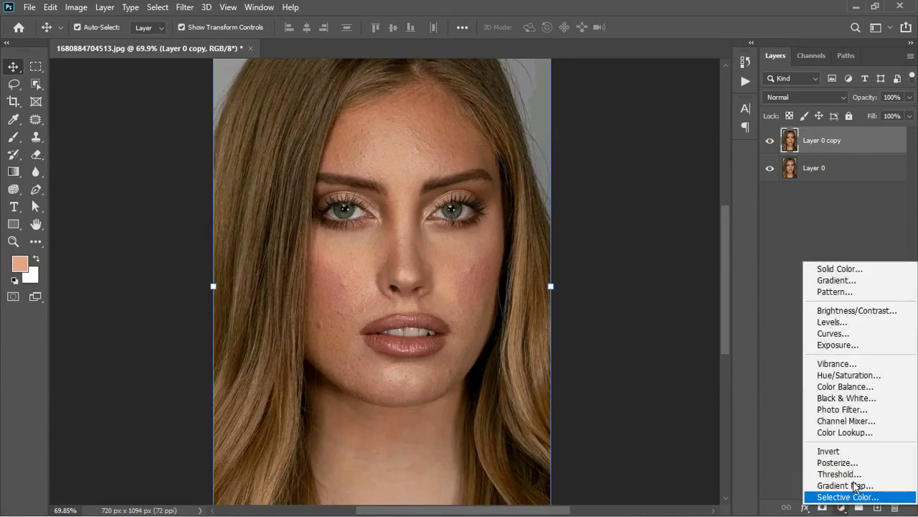
click(866, 375)
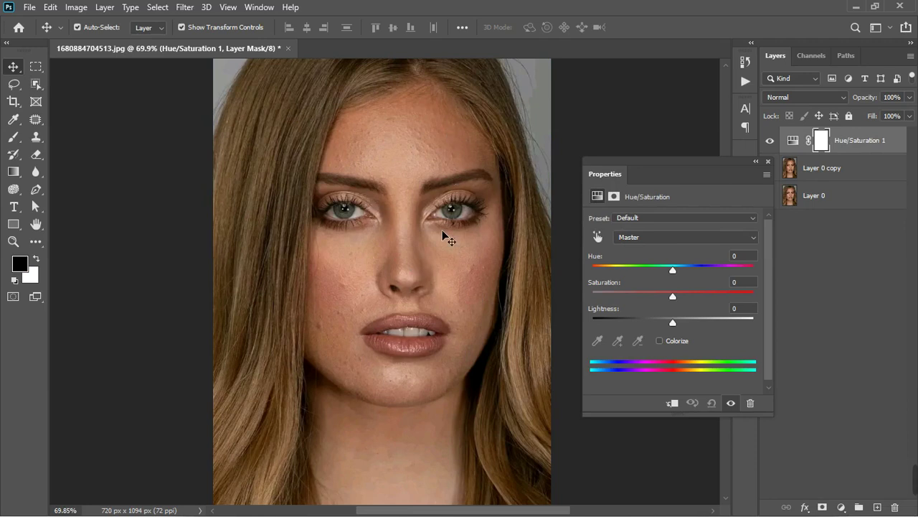
click(599, 242)
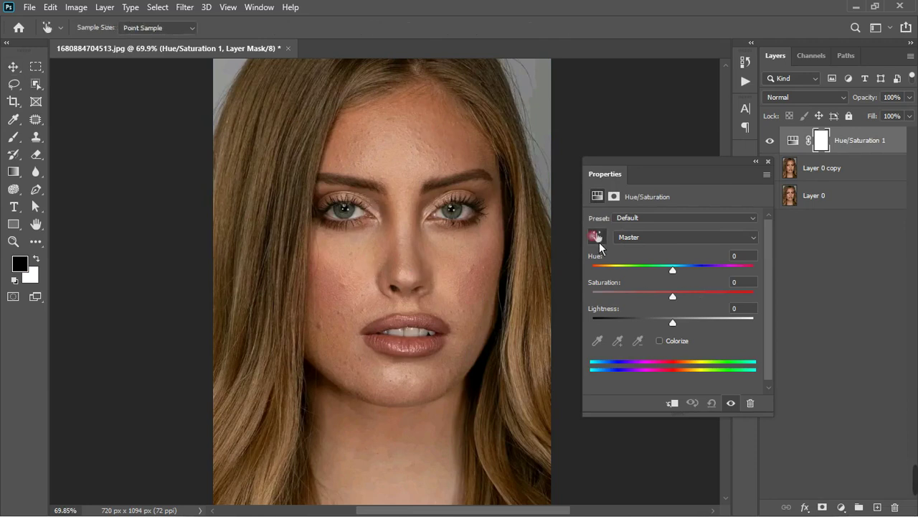
click(445, 129)
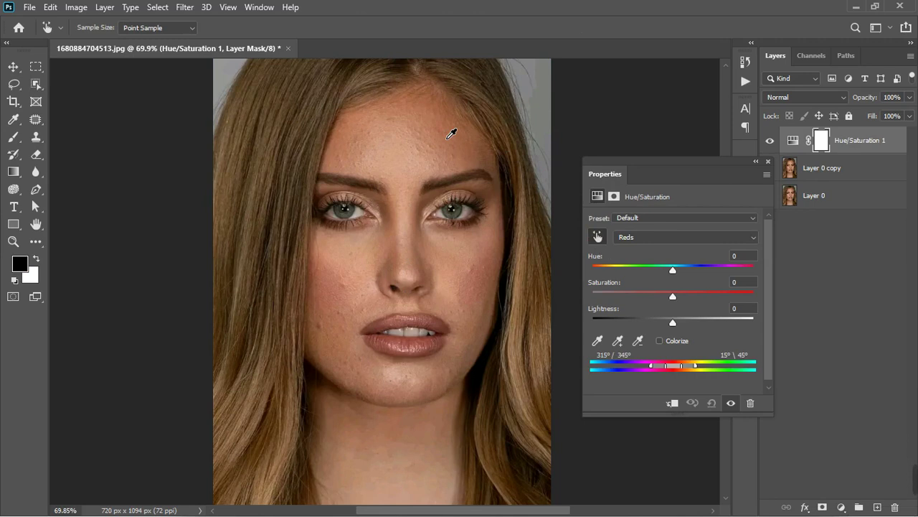
Step: Set the Reds hue to +123 and narrow the affected colour range to 308°/329° and 354°\26° to isolate the reddish skin
drag(675, 268, 747, 271)
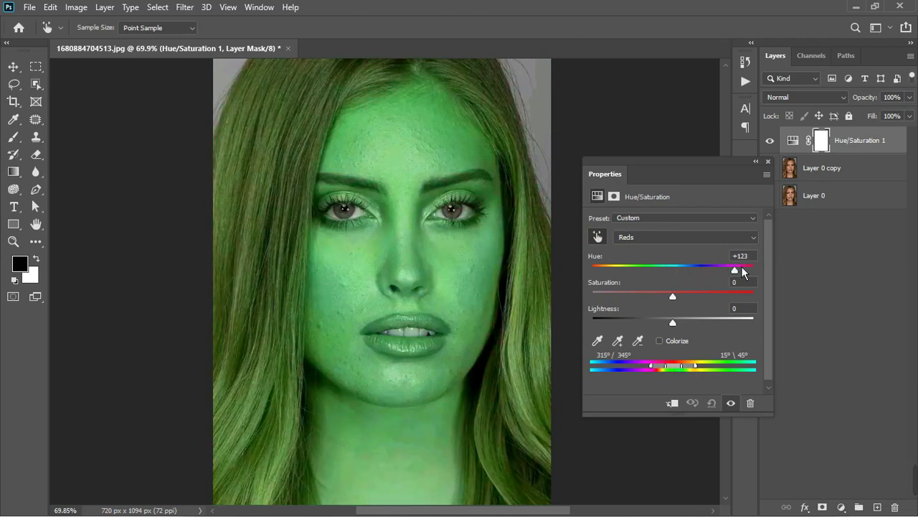
mouse_move(684, 373)
mouse_down()
mouse_move(709, 370)
mouse_move(671, 379)
mouse_up()
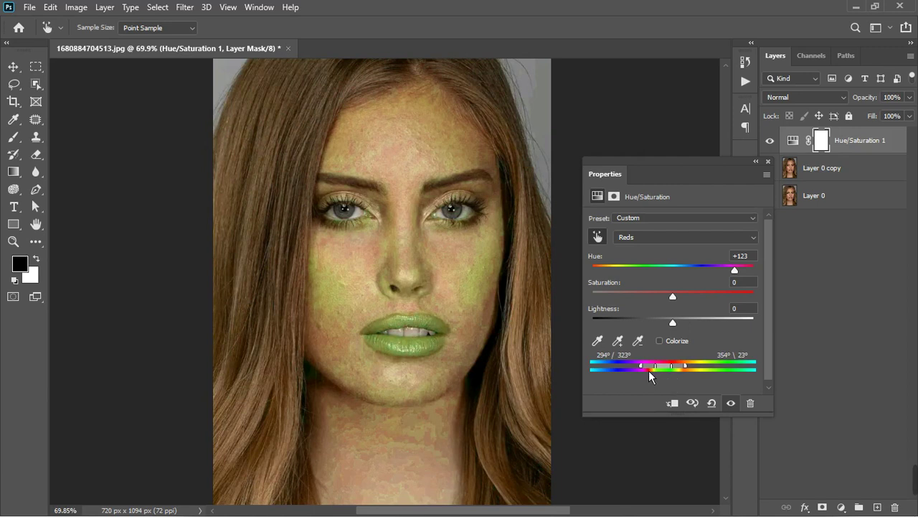
drag(649, 371, 692, 371)
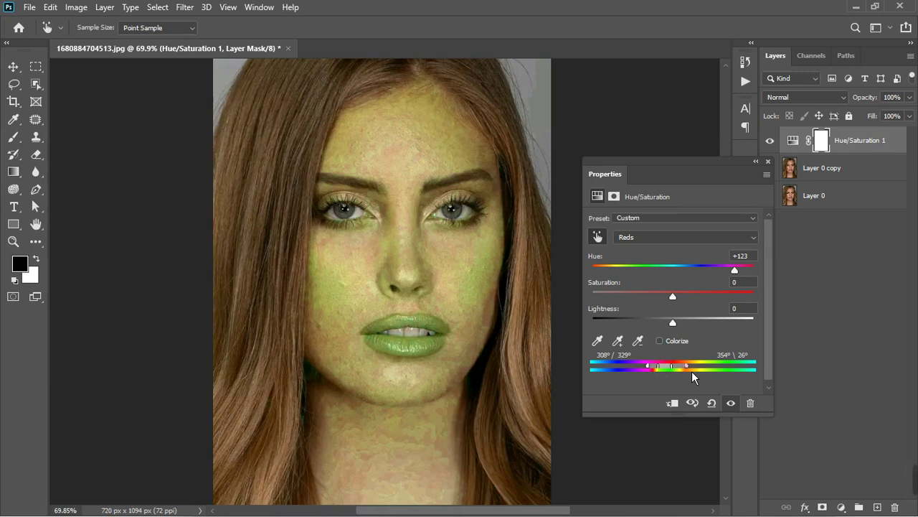
click(732, 403)
click(733, 404)
click(731, 403)
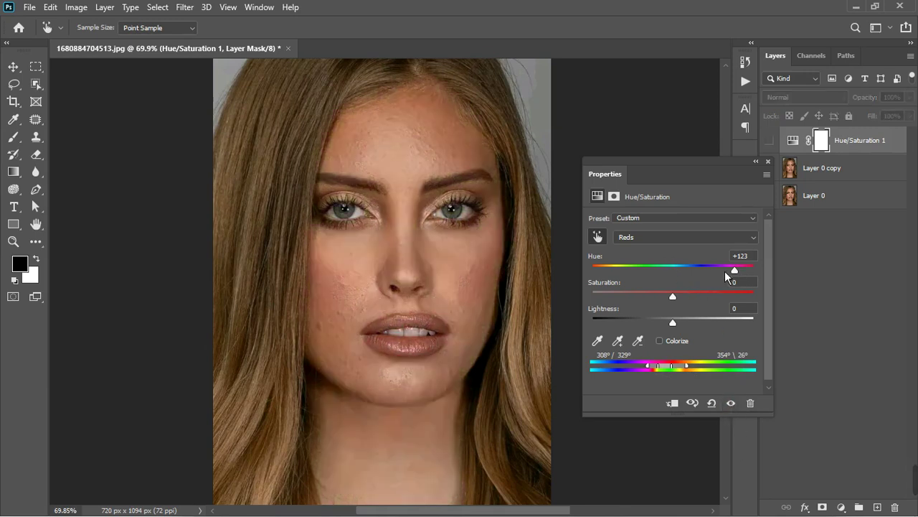
Step: Set the Reds hue to +21 and compare the skin with and without the adjustment
click(709, 263)
text(0)
click(731, 403)
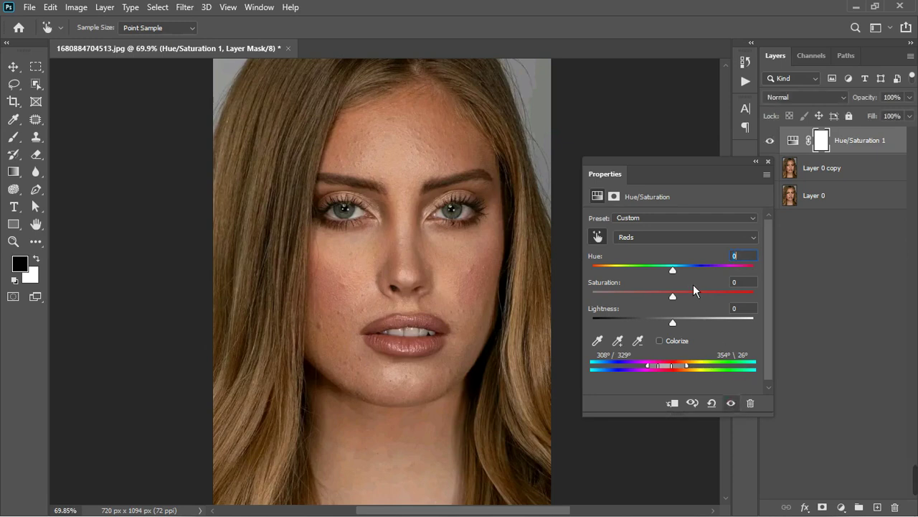
drag(678, 276, 698, 271)
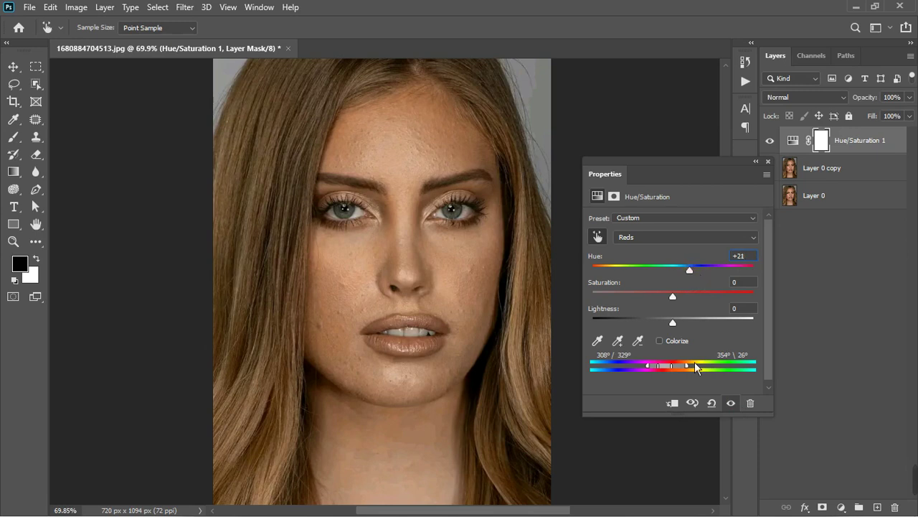
click(732, 404)
click(733, 405)
click(769, 161)
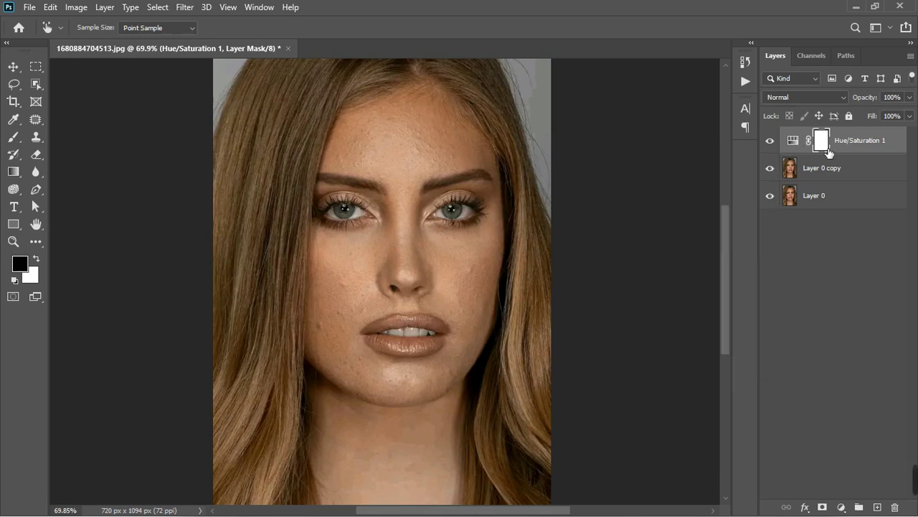
Step: Paint the lips black on the Hue/Saturation 1 mask with a soft brush at size 30, enlarge it to 50, and compare the effect
click(12, 136)
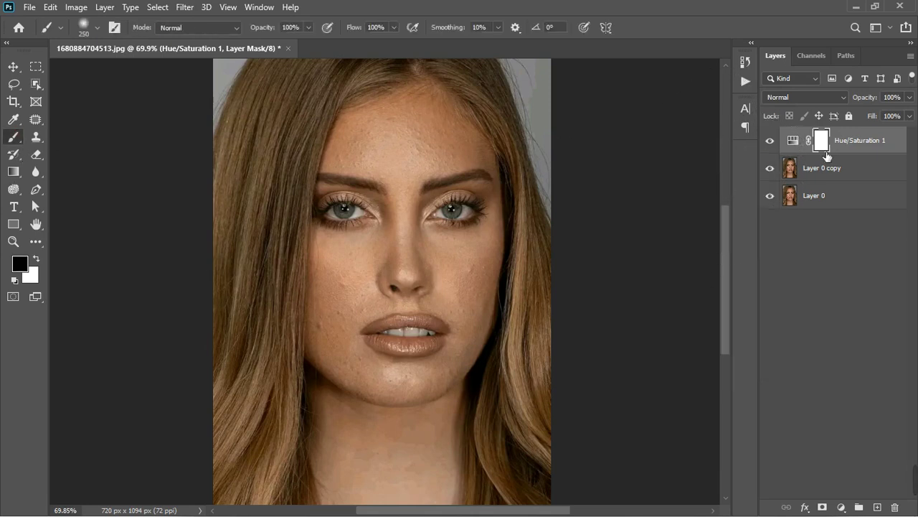
key(bracketleft)
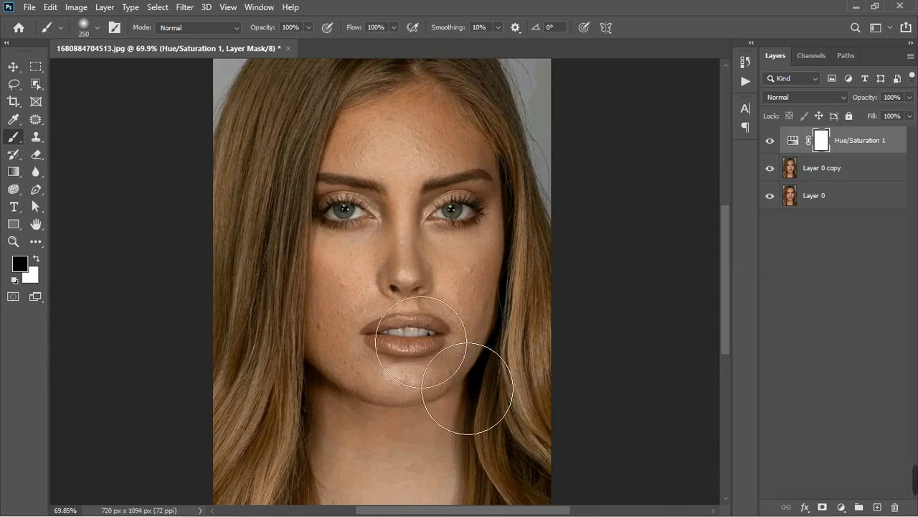
key(bracketleft)
key(bracketleft)
key(bracketleft)
key(bracketleft)
key(bracketleft)
key(bracketleft)
key(bracketleft)
key(bracketleft)
key(bracketleft)
key(bracketleft)
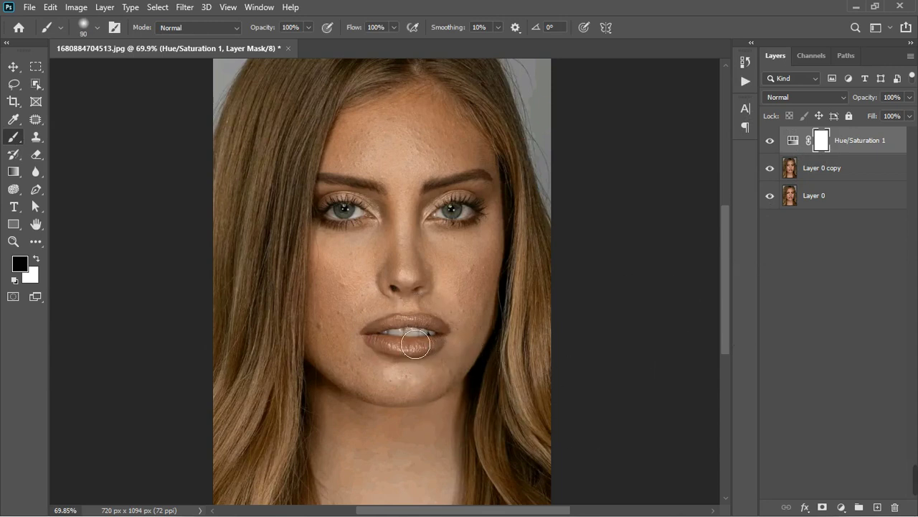
scroll(404, 334, up, 3)
scroll(404, 335, up, 2)
key(bracketleft)
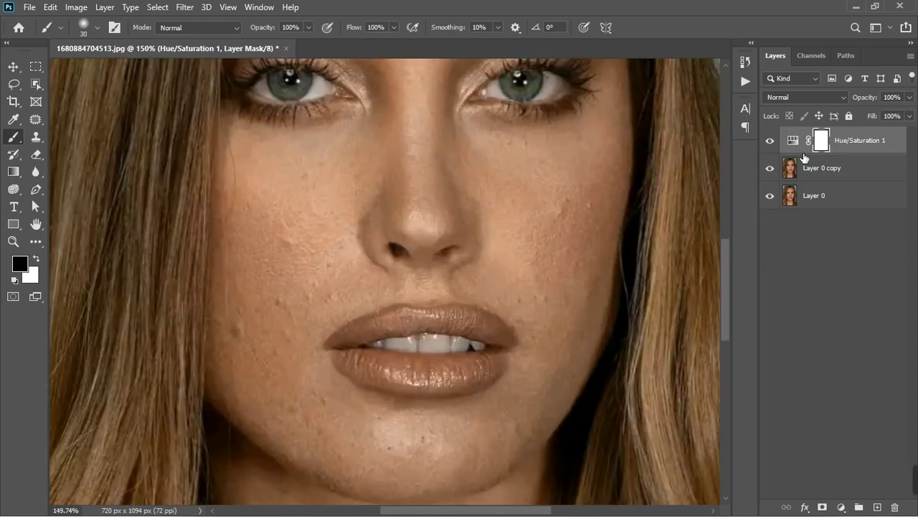
click(771, 142)
click(770, 141)
mouse_move(405, 330)
mouse_down()
mouse_move(471, 321)
mouse_move(485, 331)
mouse_move(411, 332)
mouse_move(378, 349)
mouse_move(394, 373)
mouse_move(499, 393)
mouse_move(385, 392)
mouse_move(362, 365)
mouse_move(384, 375)
mouse_up()
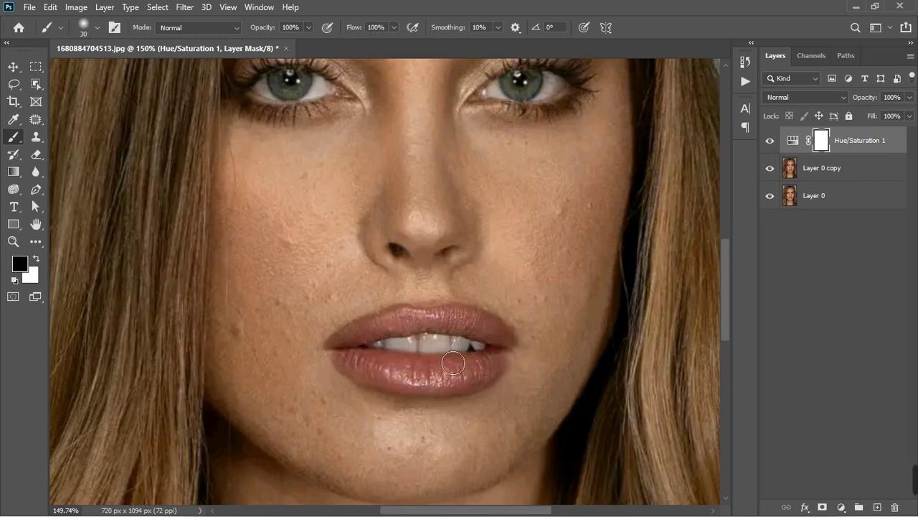
key(bracketright)
key(bracketright)
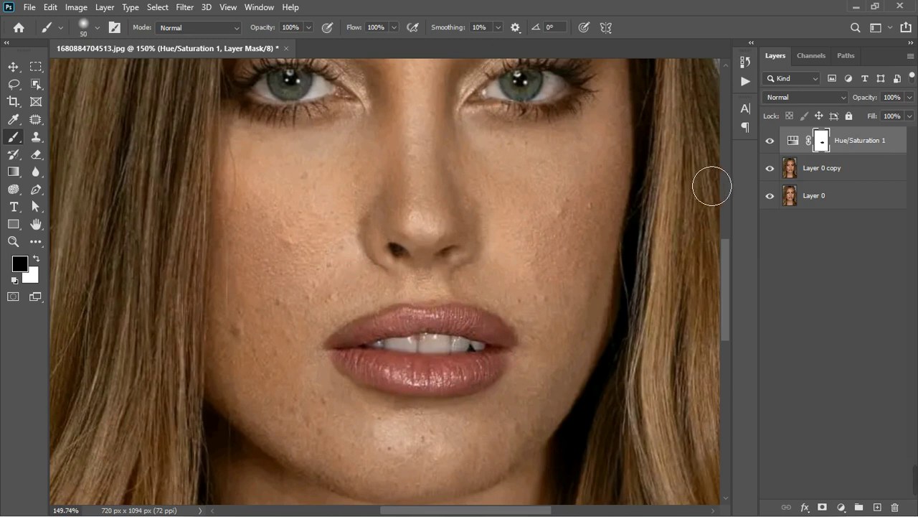
click(771, 142)
click(771, 142)
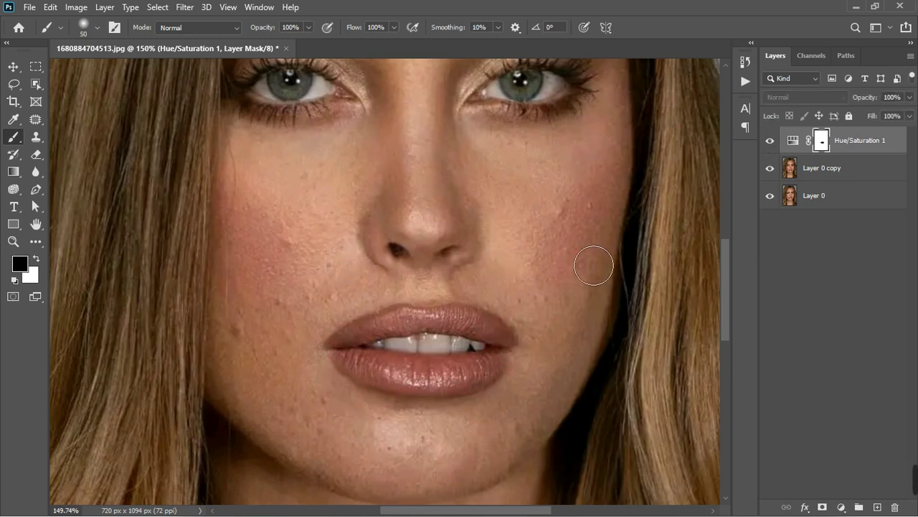
Step: Paint both cheeks black on the Hue/Saturation 1 mask at brush size 50 and compare the face with and without the adjustment
mouse_move(557, 270)
mouse_down()
mouse_move(546, 266)
mouse_move(563, 260)
mouse_up()
mouse_move(256, 244)
mouse_down()
mouse_move(313, 283)
mouse_move(252, 228)
mouse_move(337, 273)
mouse_move(305, 289)
mouse_move(251, 267)
mouse_move(241, 226)
mouse_move(258, 213)
mouse_move(344, 262)
mouse_move(300, 283)
mouse_move(239, 235)
mouse_move(252, 209)
mouse_move(287, 226)
mouse_move(268, 210)
mouse_move(347, 267)
mouse_move(299, 276)
mouse_move(283, 235)
mouse_move(302, 216)
mouse_move(366, 246)
mouse_move(359, 227)
mouse_move(316, 246)
mouse_up()
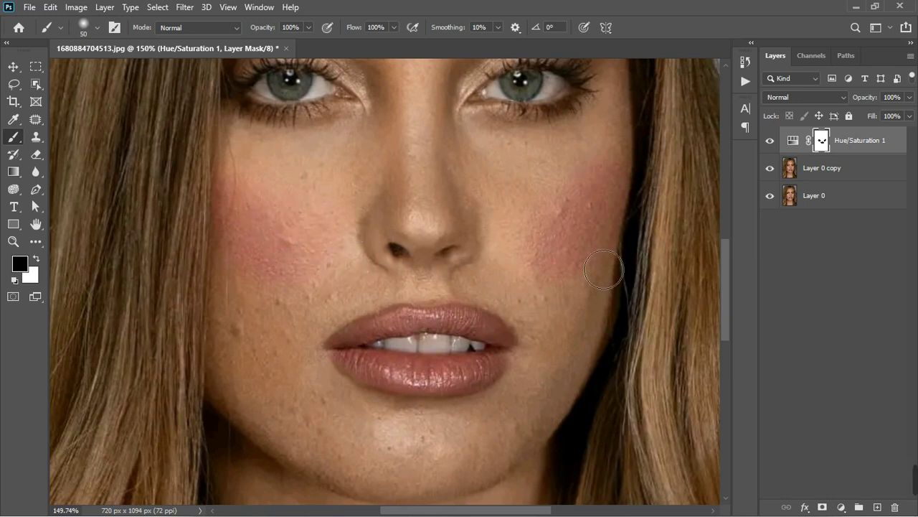
mouse_move(609, 266)
mouse_down()
mouse_move(492, 215)
mouse_move(554, 238)
mouse_move(557, 250)
mouse_up()
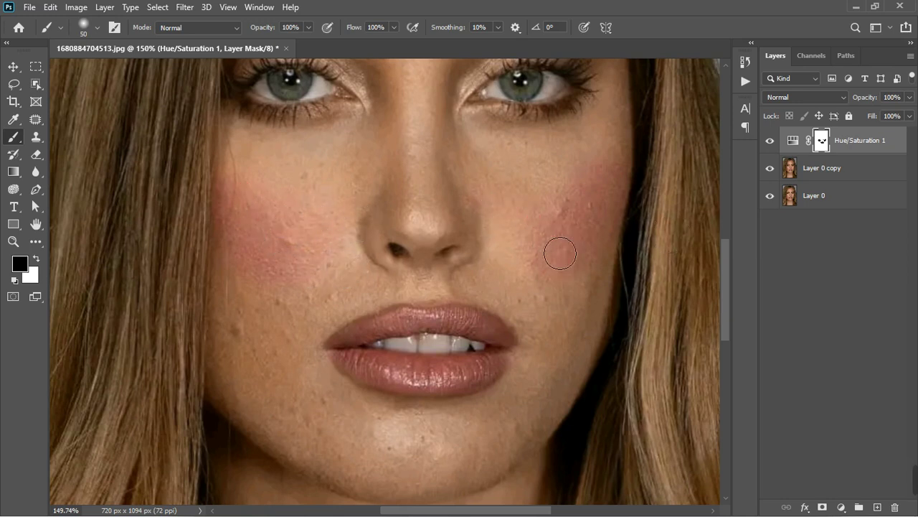
scroll(558, 249, down, 5)
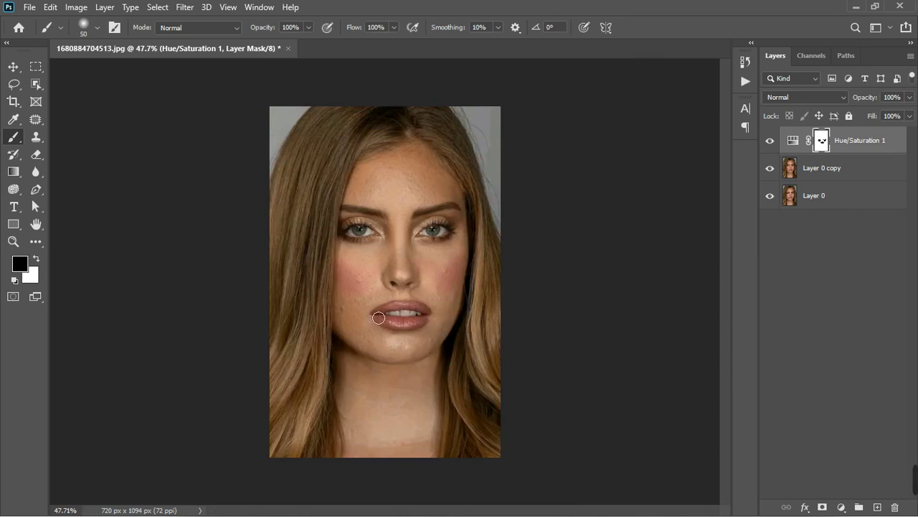
click(772, 144)
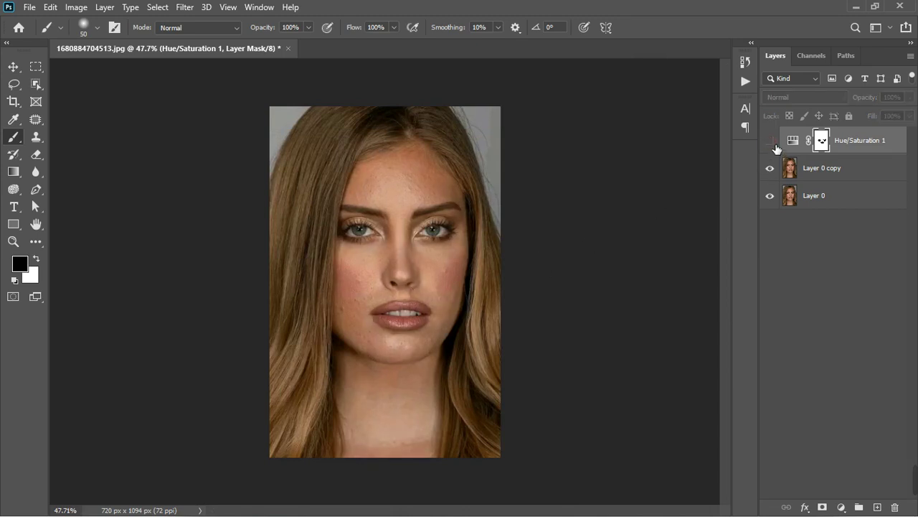
click(771, 141)
Step: Mask both eyes out of the Hue/Saturation 1 adjustment with black paint and swap the foreground colour to white
scroll(459, 219, up, 4)
mouse_move(404, 237)
mouse_down()
mouse_move(448, 236)
mouse_move(400, 256)
mouse_up()
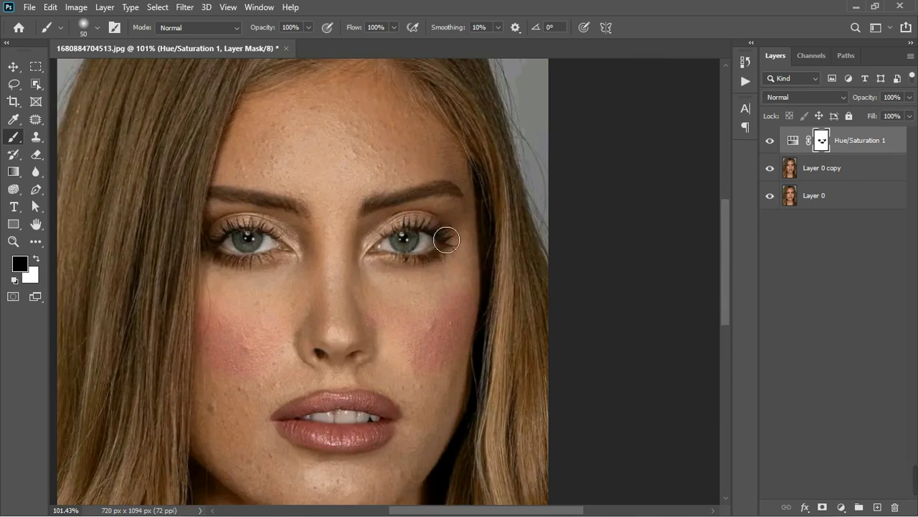
mouse_move(288, 252)
mouse_down()
mouse_move(245, 247)
mouse_move(272, 248)
mouse_move(260, 237)
mouse_move(241, 249)
mouse_up()
scroll(400, 228, down, 3)
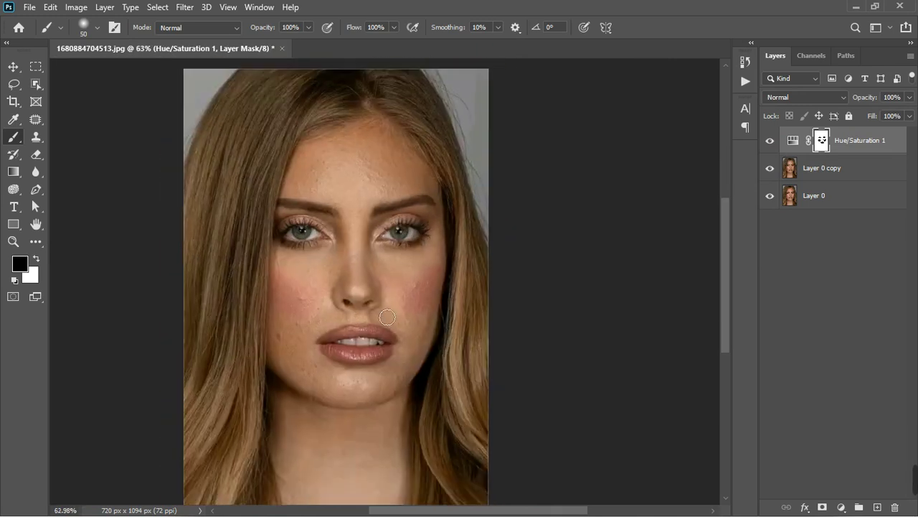
key(x)
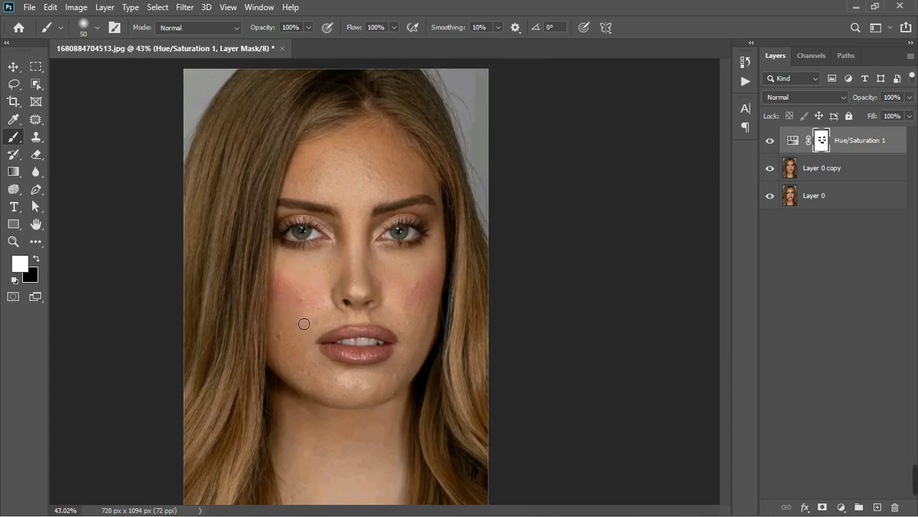
Step: Add a second Hue/Saturation adjustment layer and target the Reds by sampling the forehead skin
scroll(303, 322, down, 2)
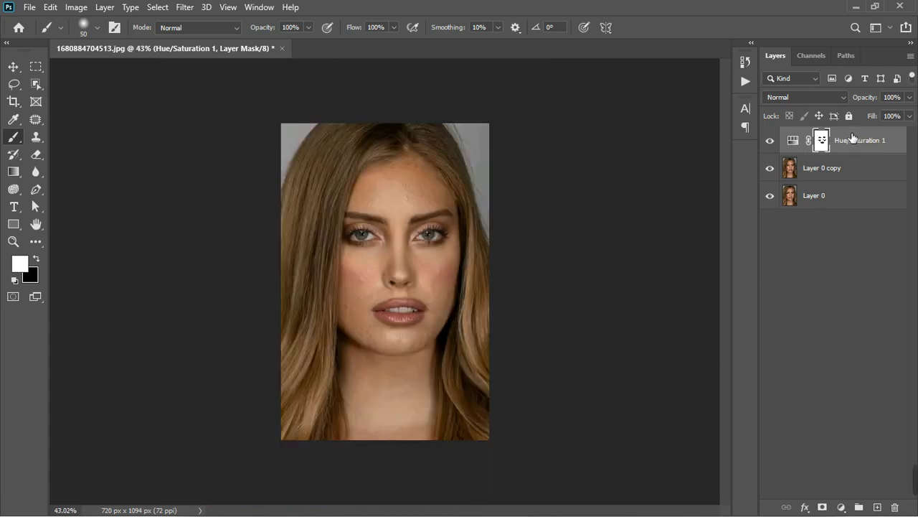
click(841, 506)
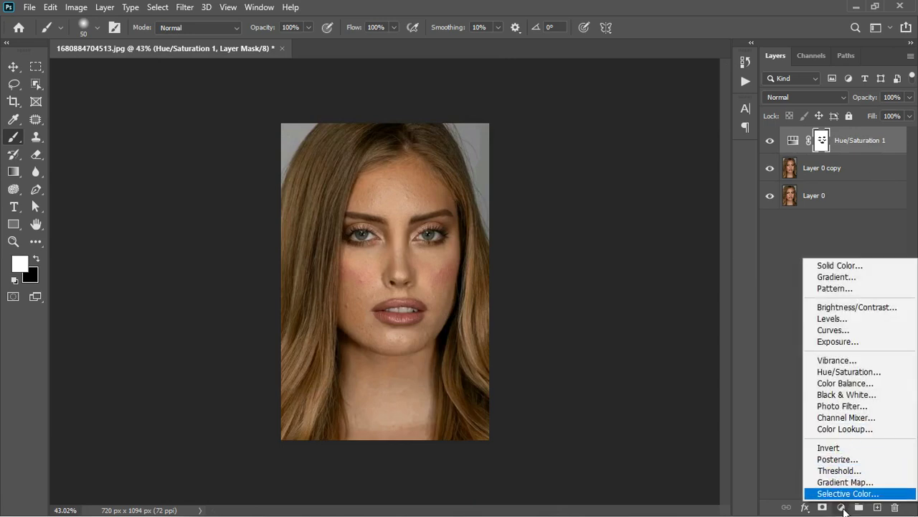
click(849, 372)
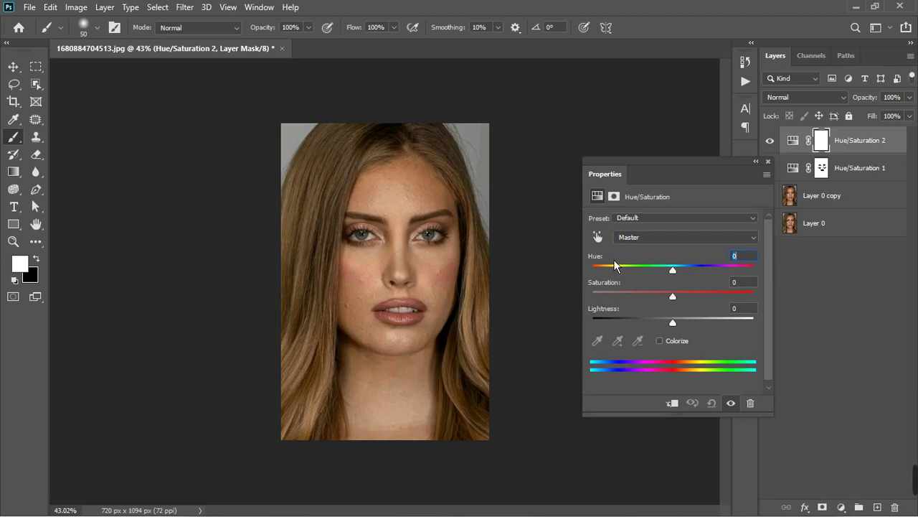
click(597, 237)
click(394, 210)
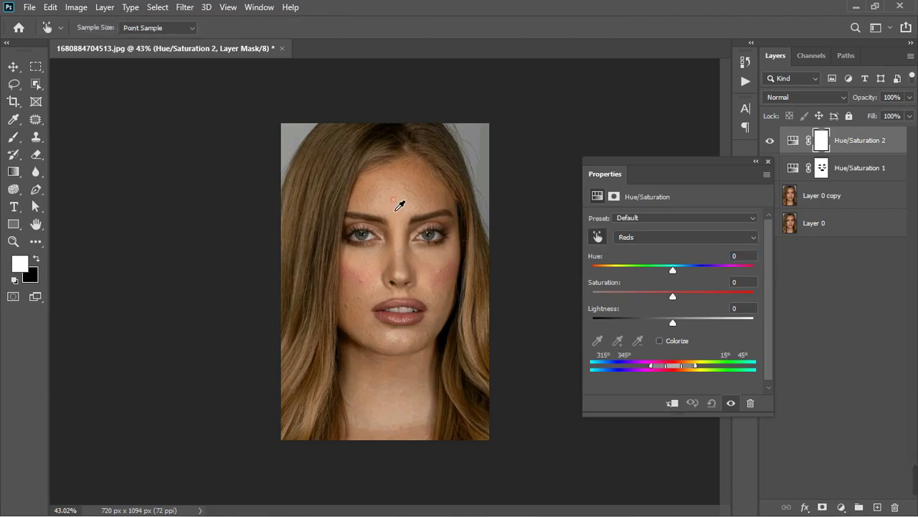
Step: Adjust the Reds to about +3 hue and +13 saturation, and compare the portrait with and without the Hue/Saturation 2 layer
scroll(426, 274, up, 3)
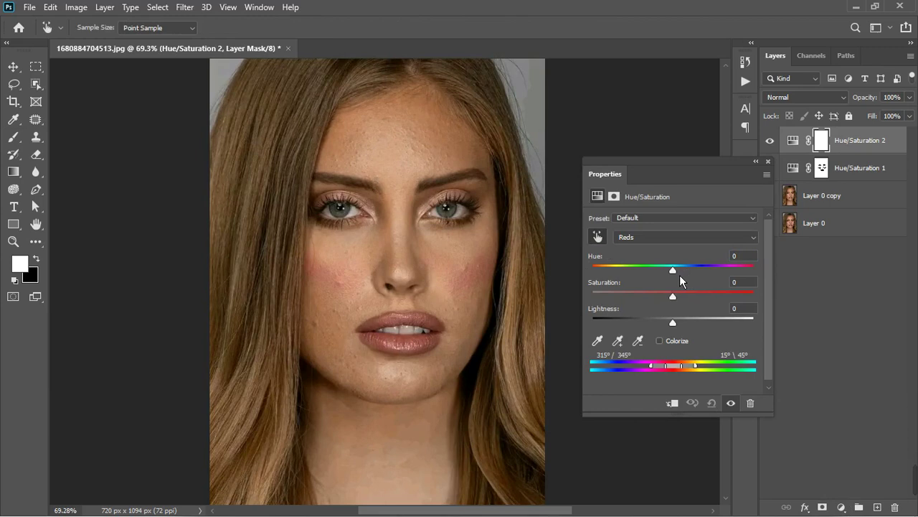
drag(680, 275, 694, 299)
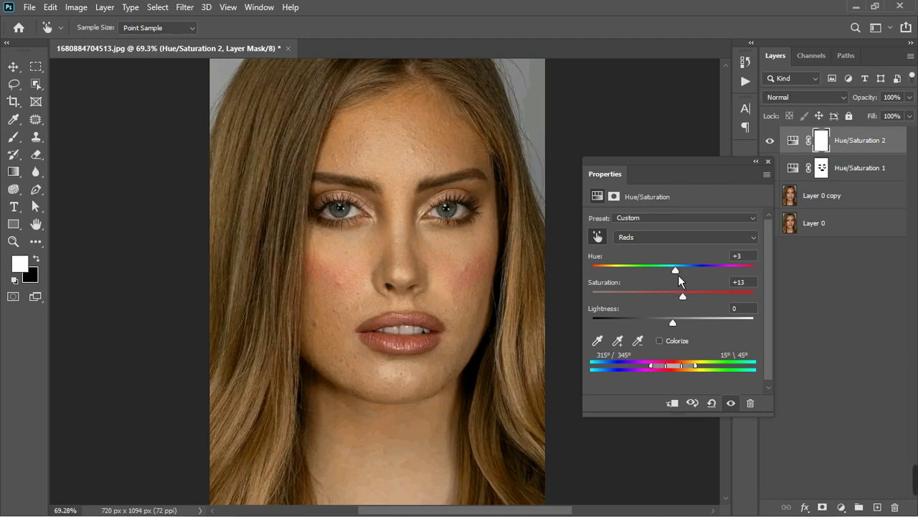
mouse_move(678, 275)
mouse_down()
mouse_move(692, 277)
mouse_move(684, 283)
mouse_up()
click(768, 160)
click(769, 140)
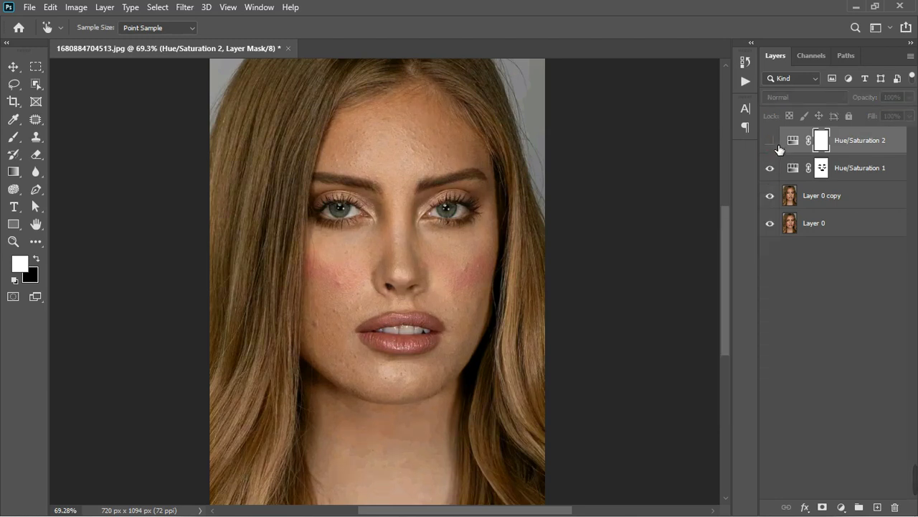
click(771, 141)
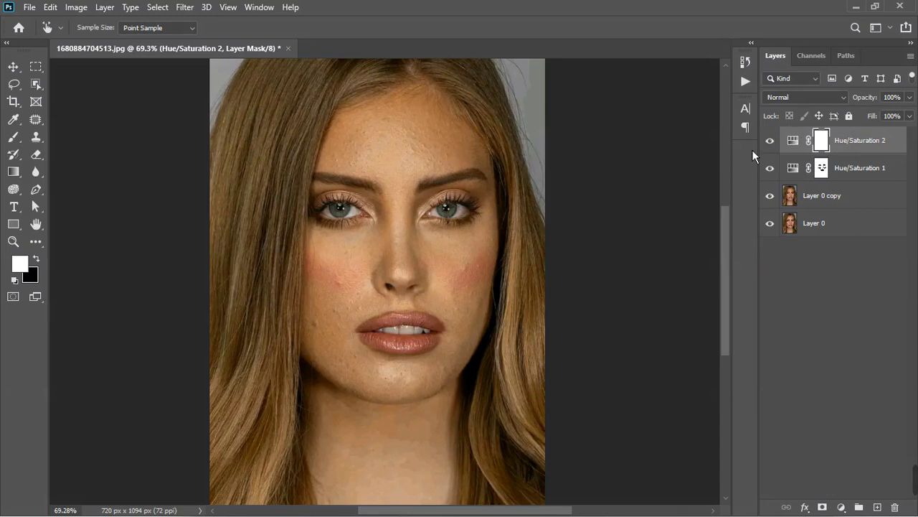
click(772, 141)
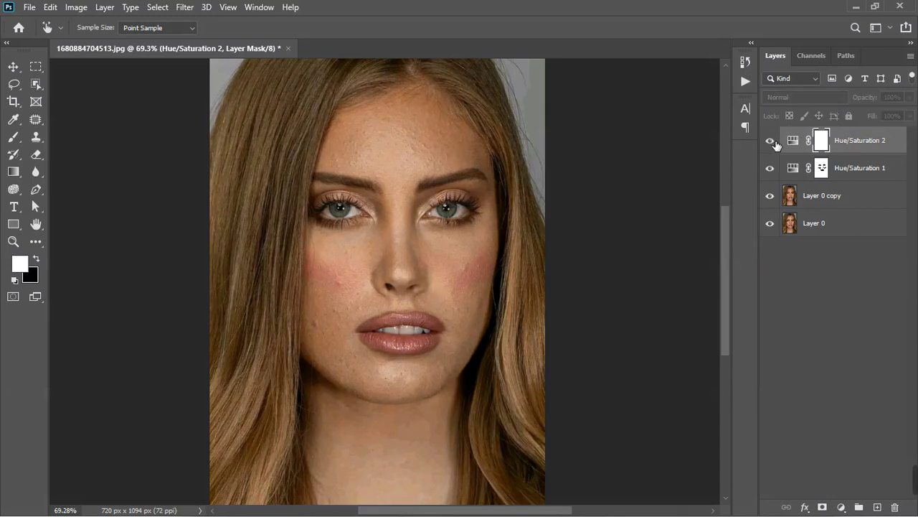
click(773, 141)
click(772, 142)
click(773, 143)
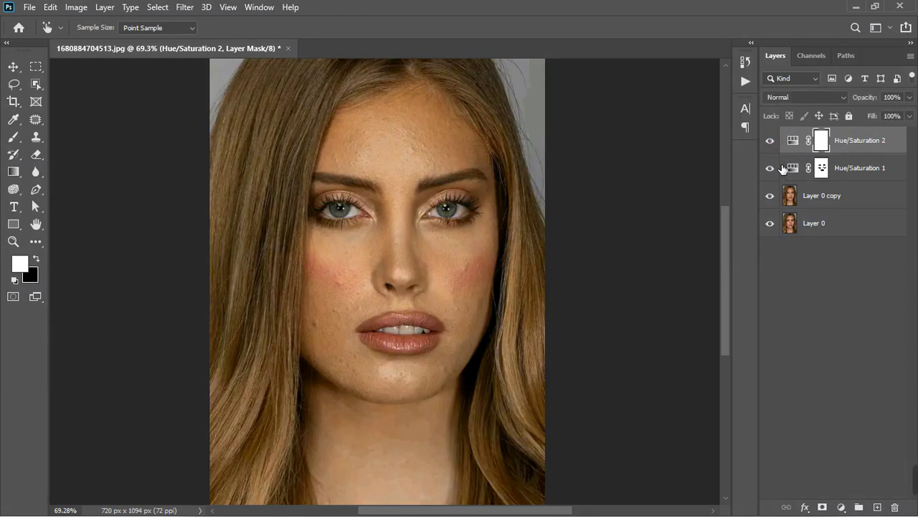
Step: Paint black over the hair on both sides and above the head on the Hue/Saturation 2 mask with a size 250 brush
click(13, 137)
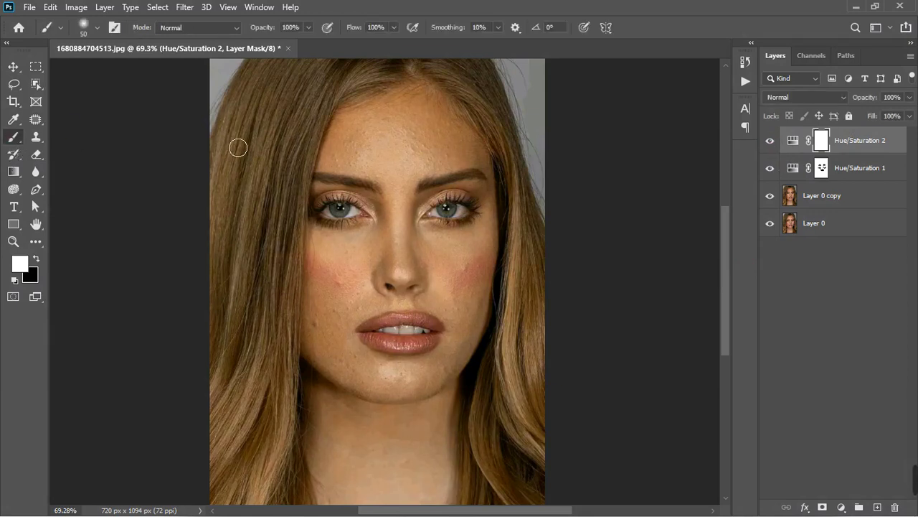
key(bracketright)
key(bracketright)
key(bracketright)
key(bracketright)
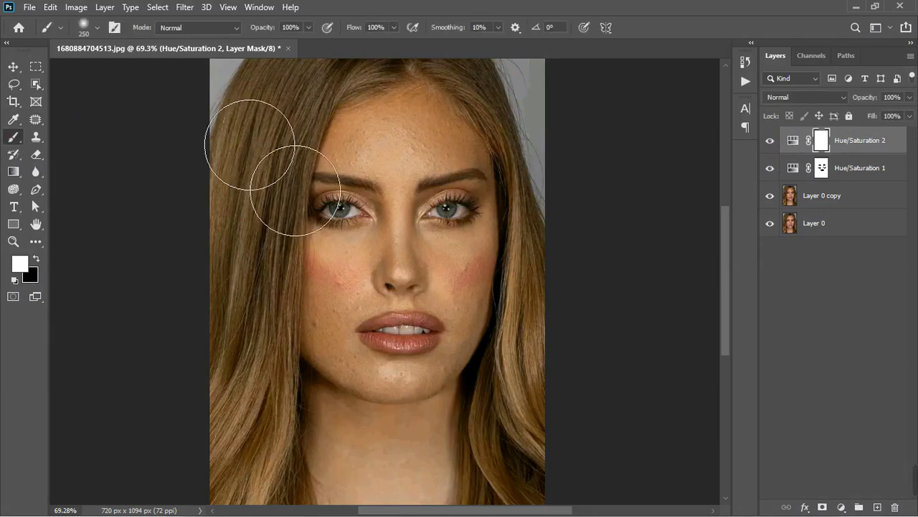
key(x)
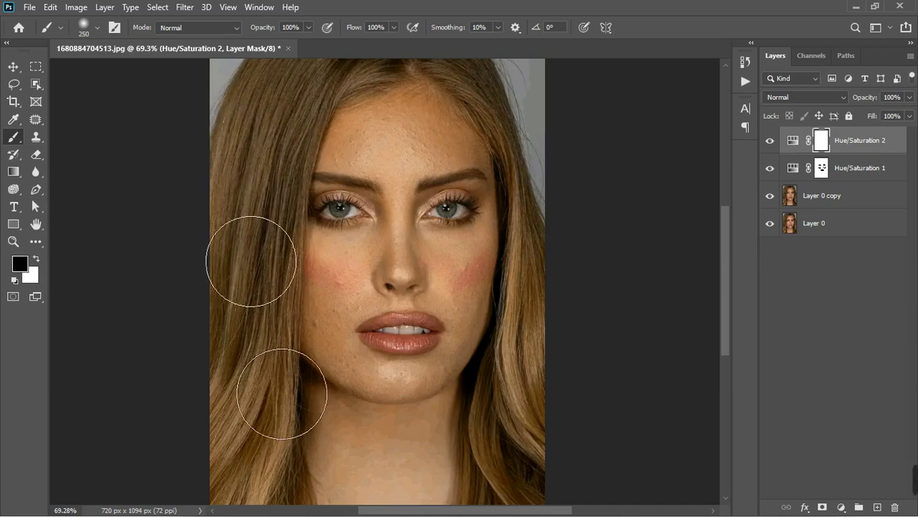
mouse_move(229, 371)
mouse_down()
mouse_move(236, 421)
mouse_move(215, 481)
mouse_up()
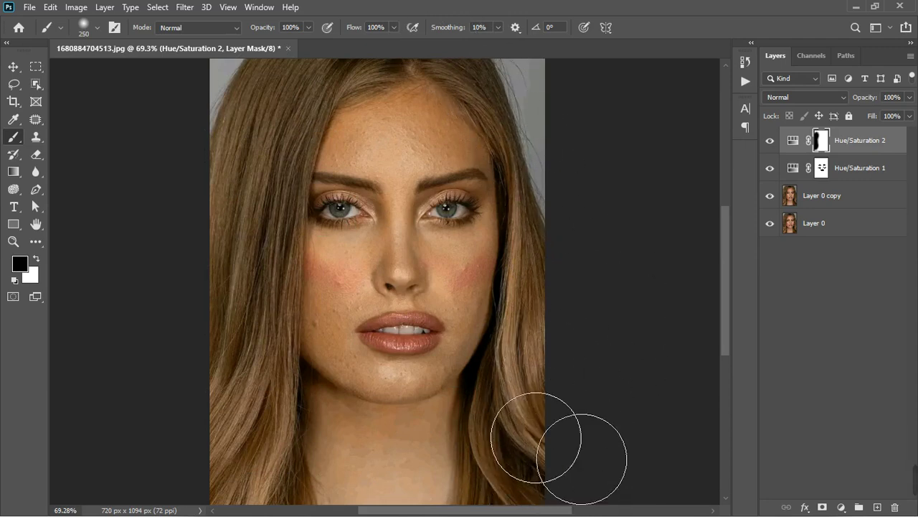
drag(574, 157, 358, 51)
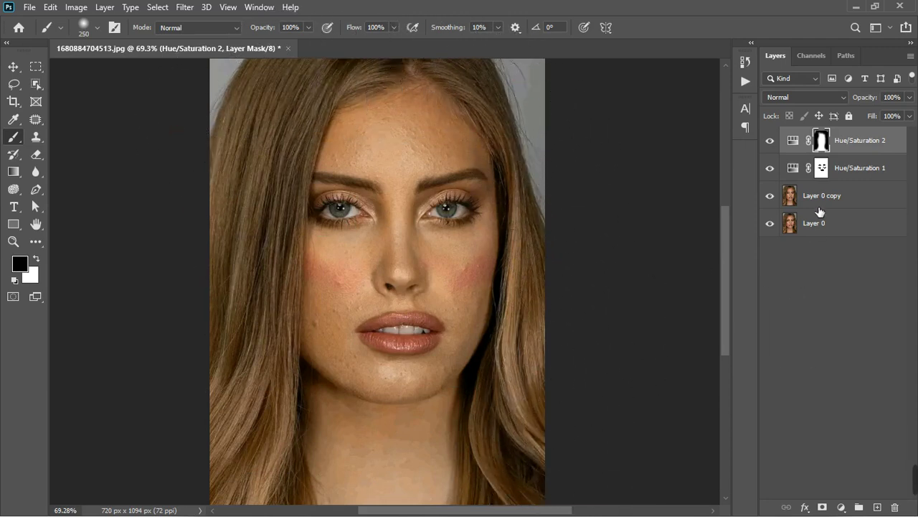
Step: Stamp all visible layers into a new merged layer on top and duplicate it twice
key(ctrl+2)
key(ctrl+shift+alt+e)
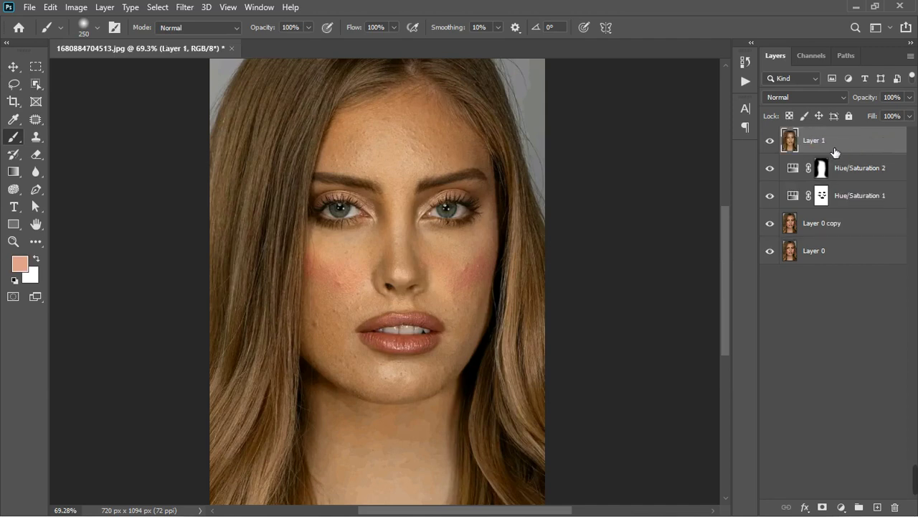
key(ctrl+j)
key(ctrl+j)
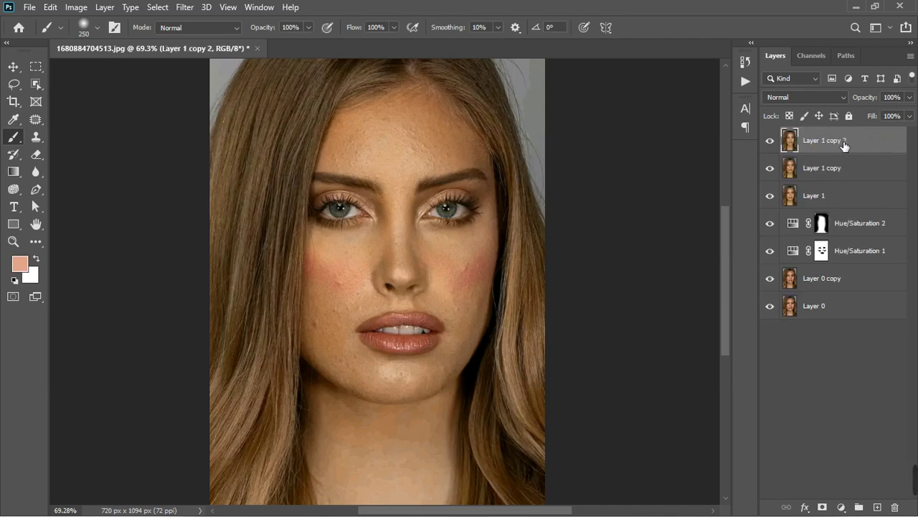
Step: Rename the lower duplicate of the merged layer "color" and the upper duplicate "texture"
double_click(832, 169)
text(c)
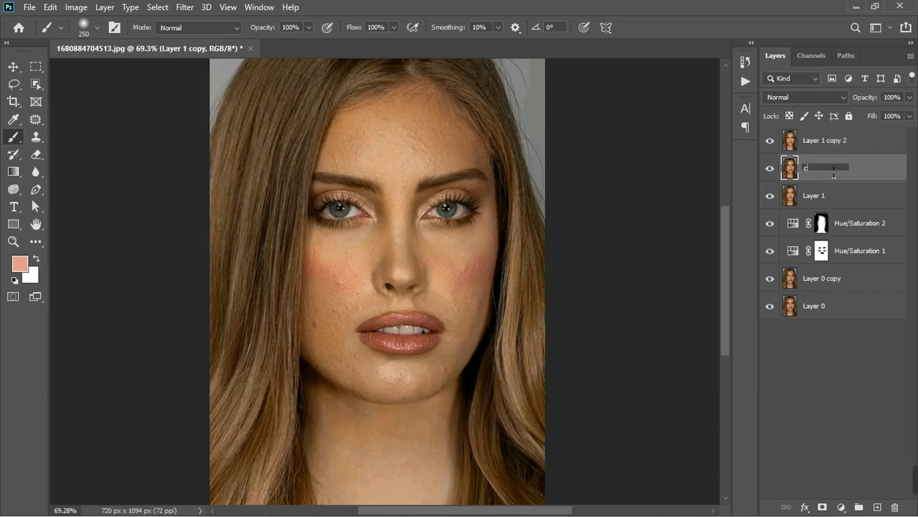
text(olor)
key(Return)
double_click(827, 141)
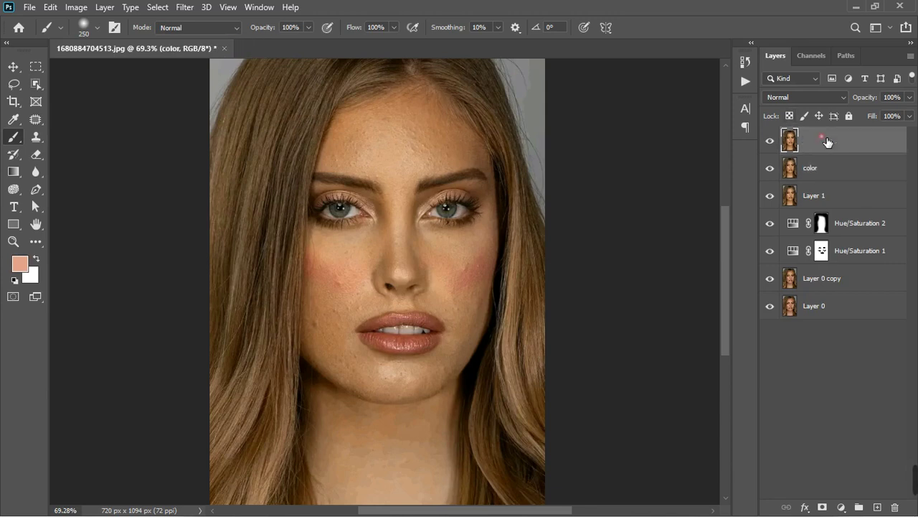
text(texture)
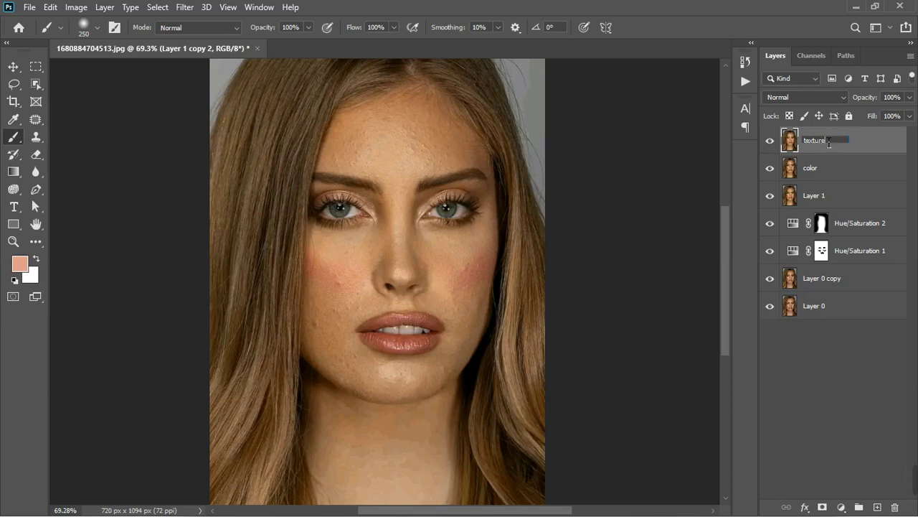
key(Return)
Step: Group the texture and color layers together and expand the group
shift+click(833, 175)
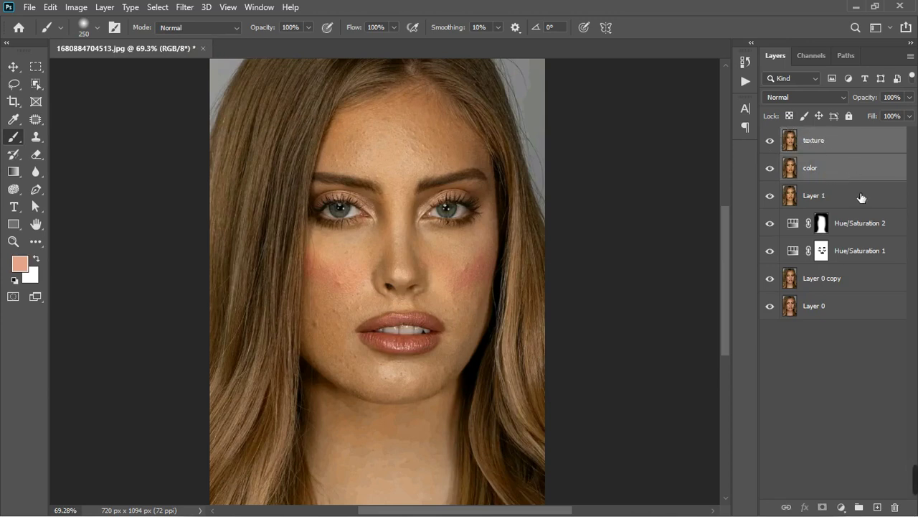
click(864, 507)
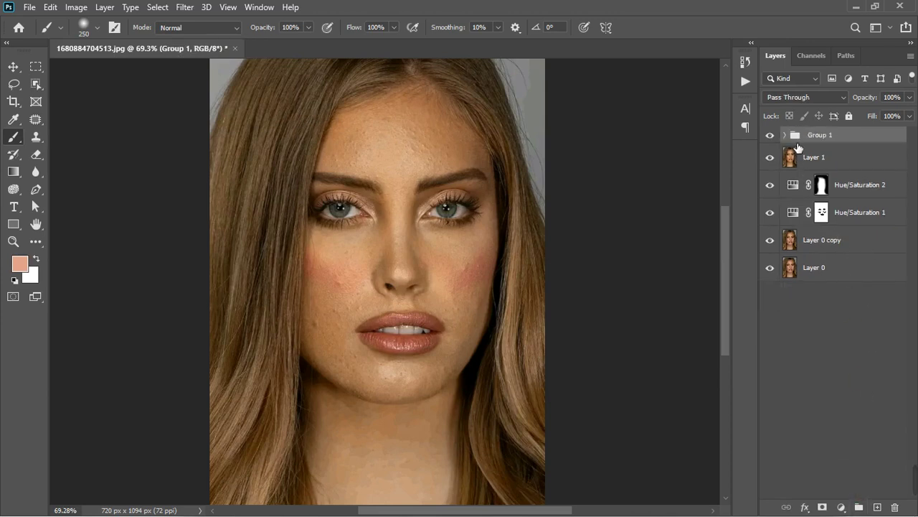
click(785, 136)
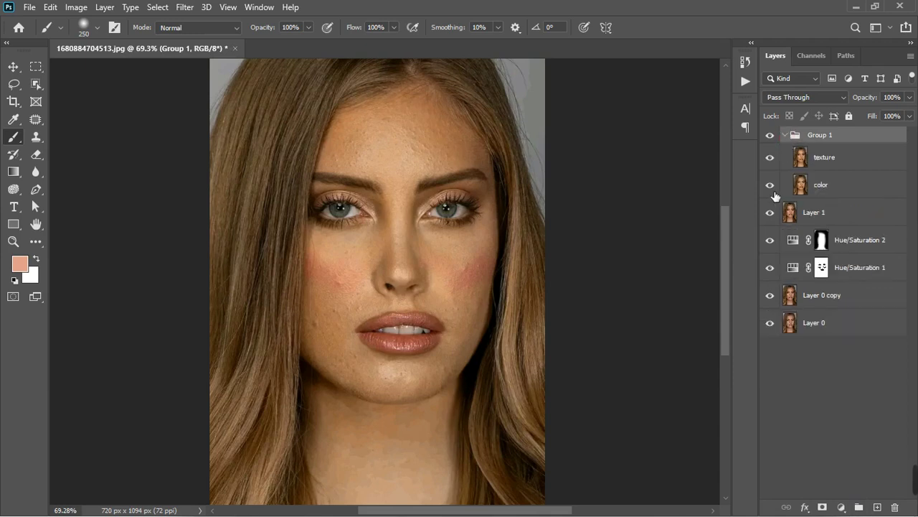
Step: Hide the texture layer and apply a Gaussian Blur with a radius of about 4.3 pixels to the color layer
click(836, 183)
click(770, 158)
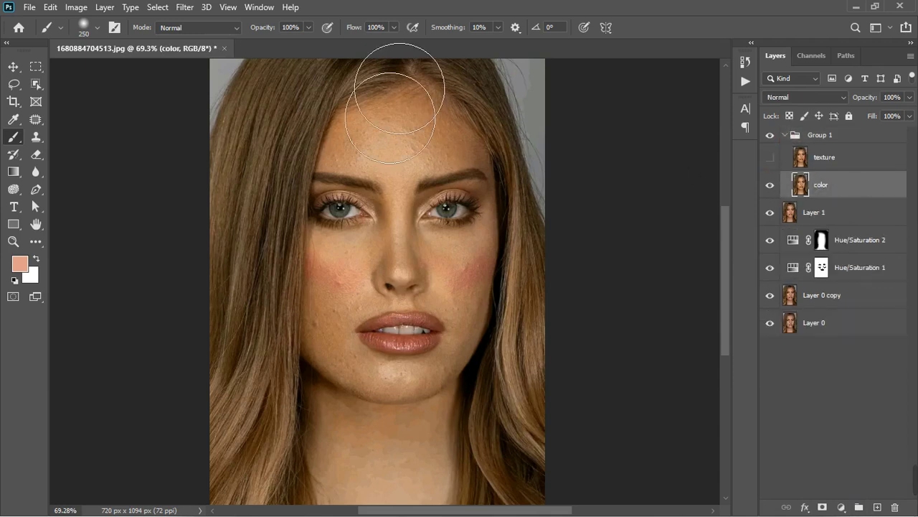
click(188, 8)
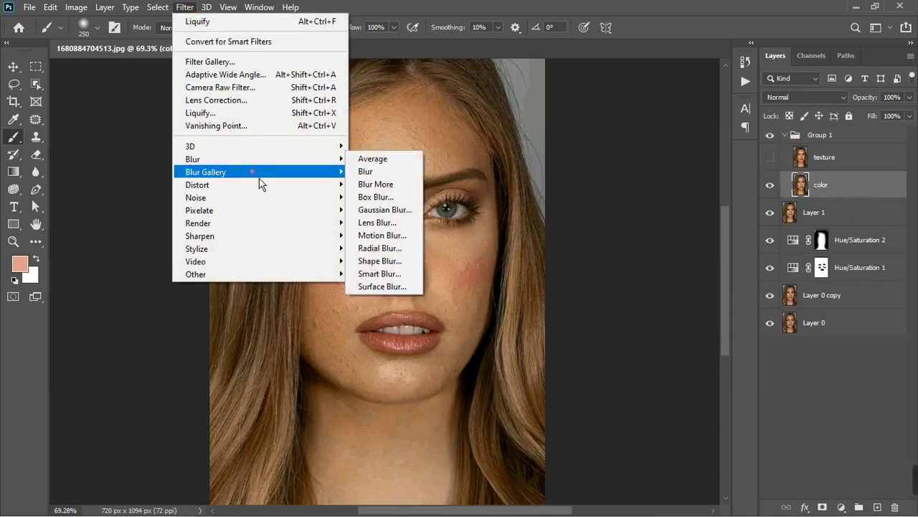
mouse_move(302, 158)
click(366, 209)
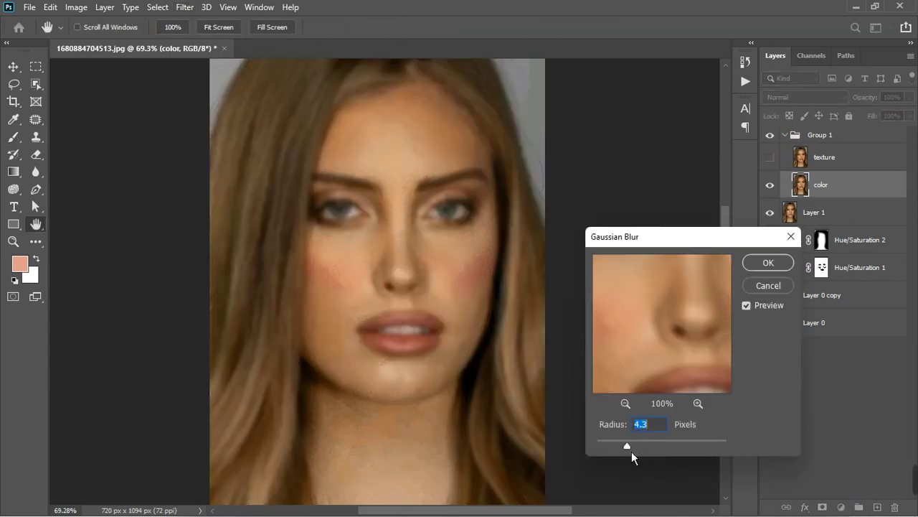
drag(632, 451, 632, 455)
click(778, 263)
Step: Show the texture layer and apply the color layer to it with Apply Image, using Subtract blending, scale 2 and offset 128
click(787, 168)
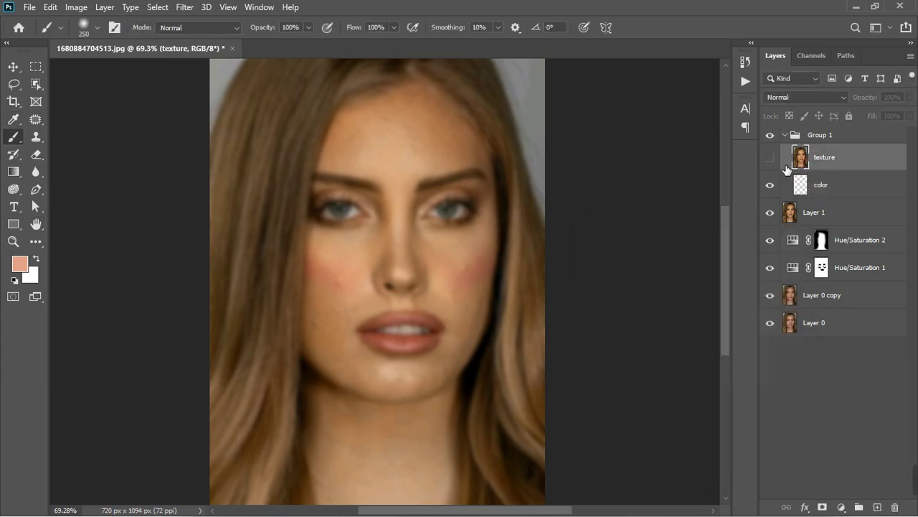
click(770, 157)
click(76, 8)
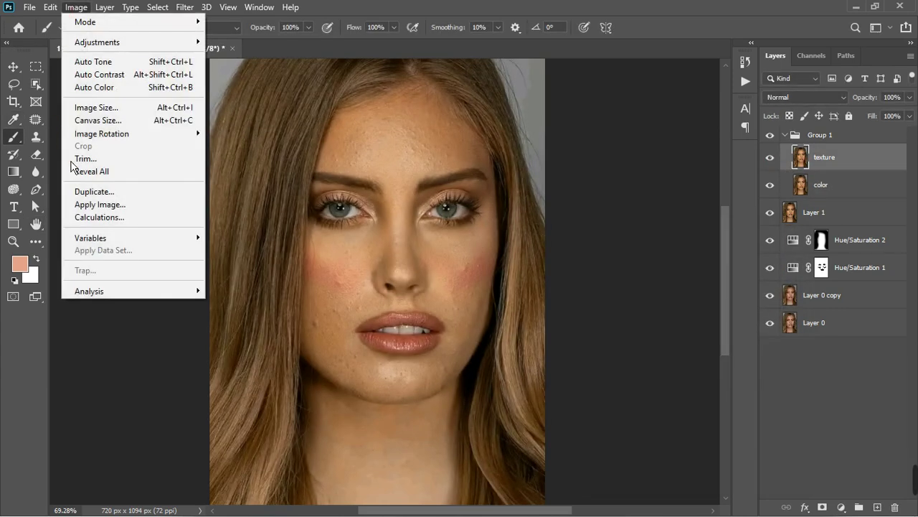
click(112, 201)
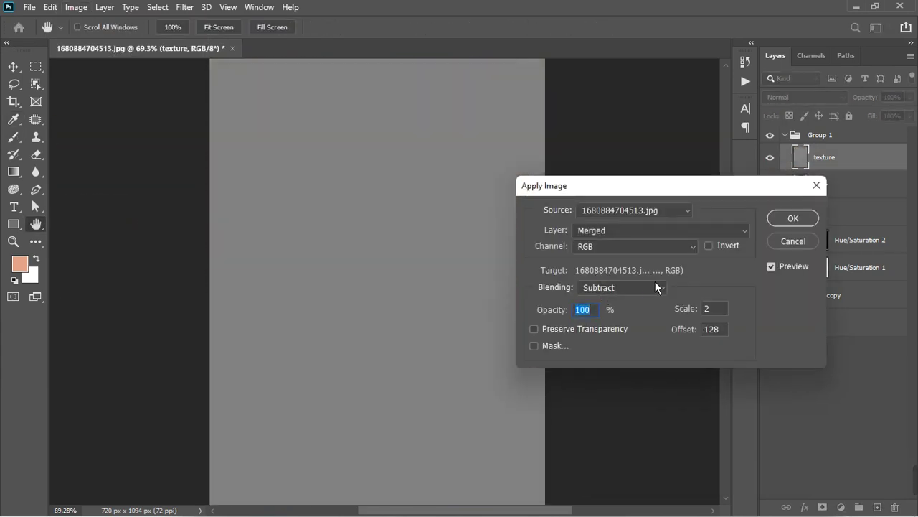
click(634, 234)
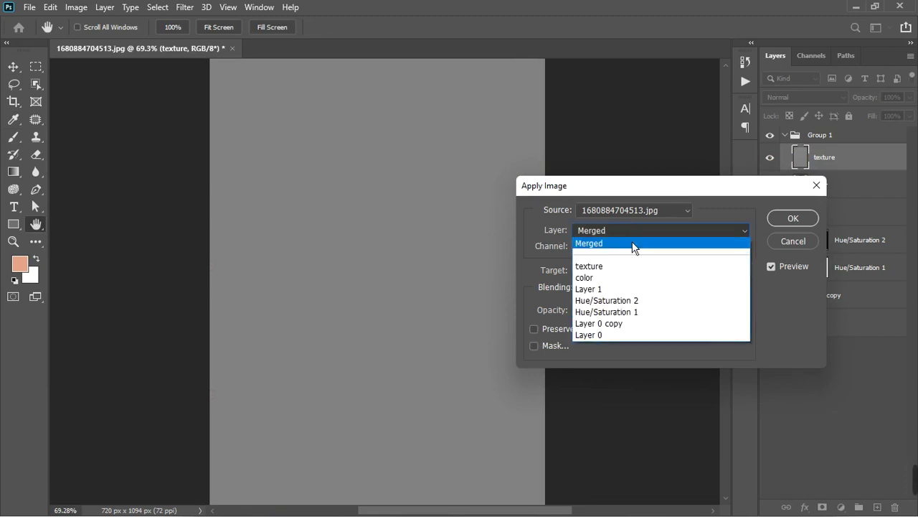
click(611, 277)
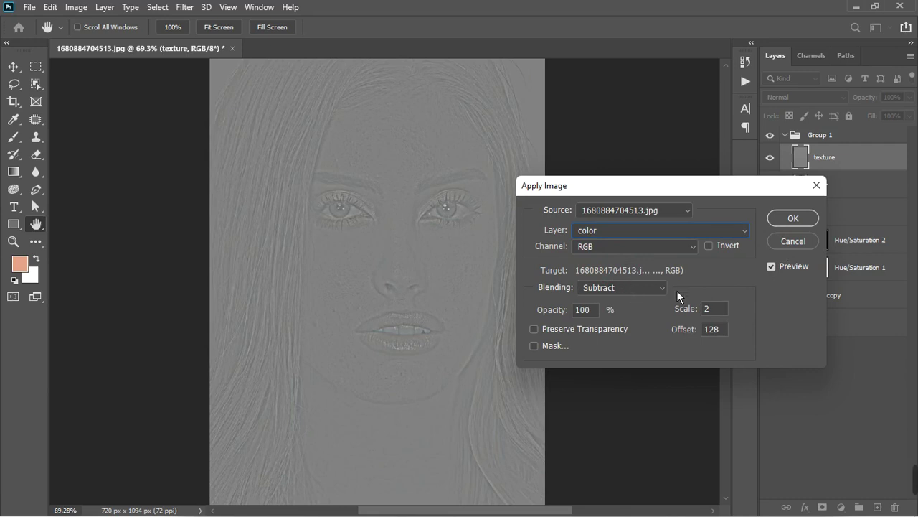
click(791, 223)
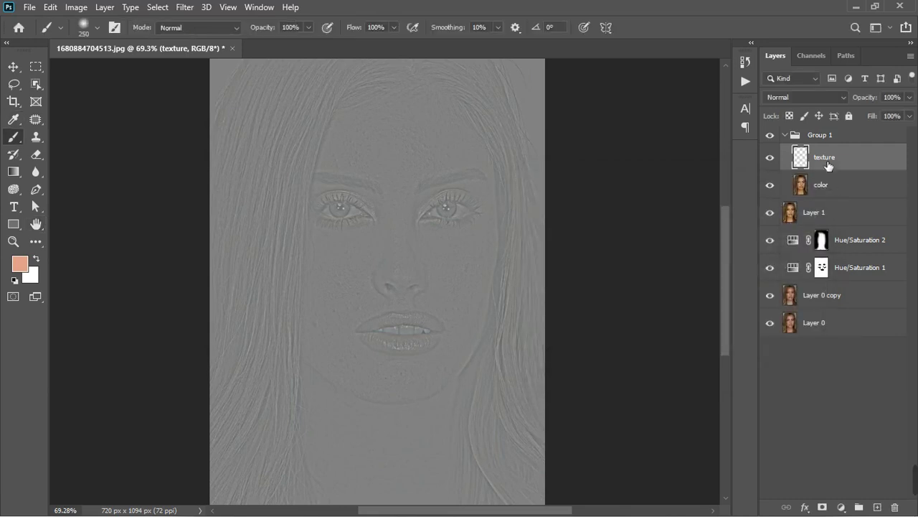
Step: Change the texture layer's blend mode to Linear Light
click(793, 137)
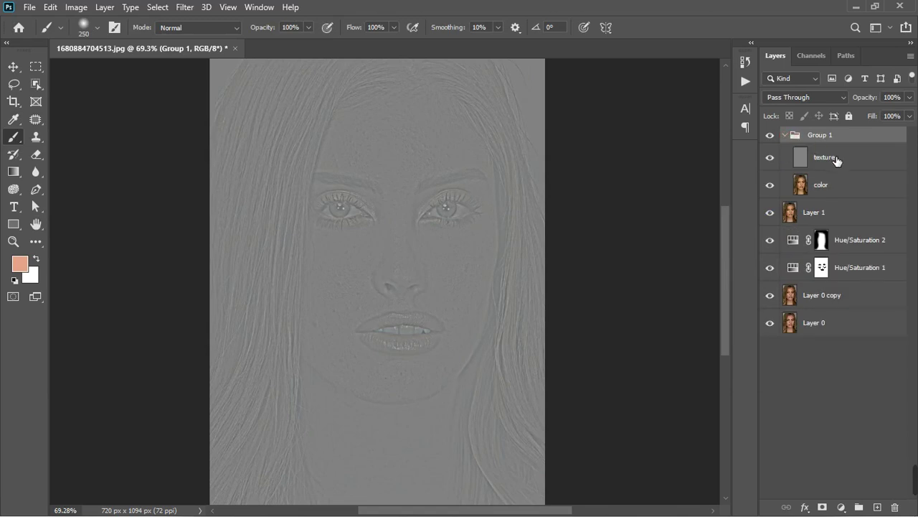
click(826, 155)
click(808, 98)
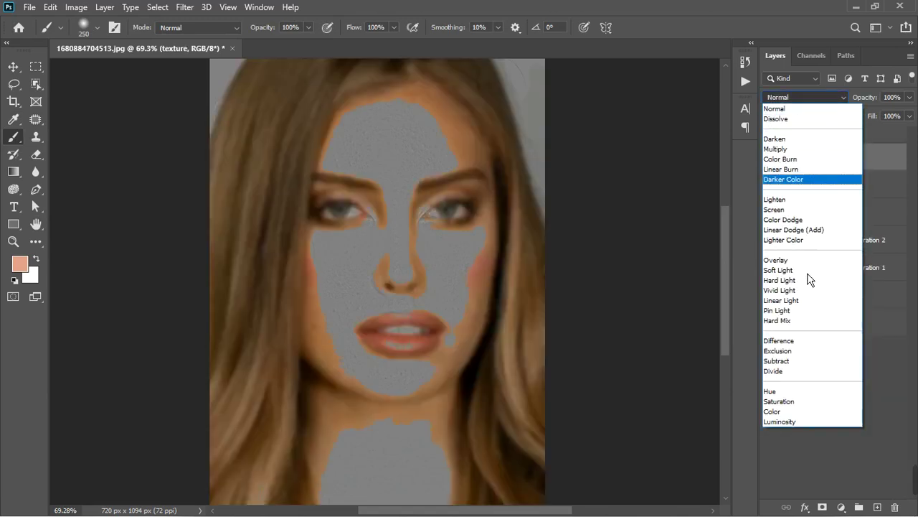
click(801, 302)
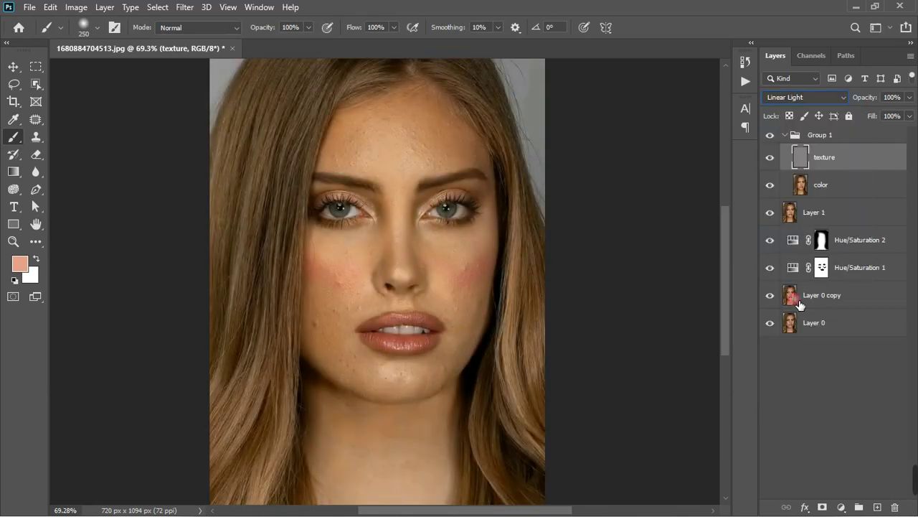
Step: Smooth the facial skin on the color layer using an enlarged Mixer Brush
click(829, 188)
right_click(19, 144)
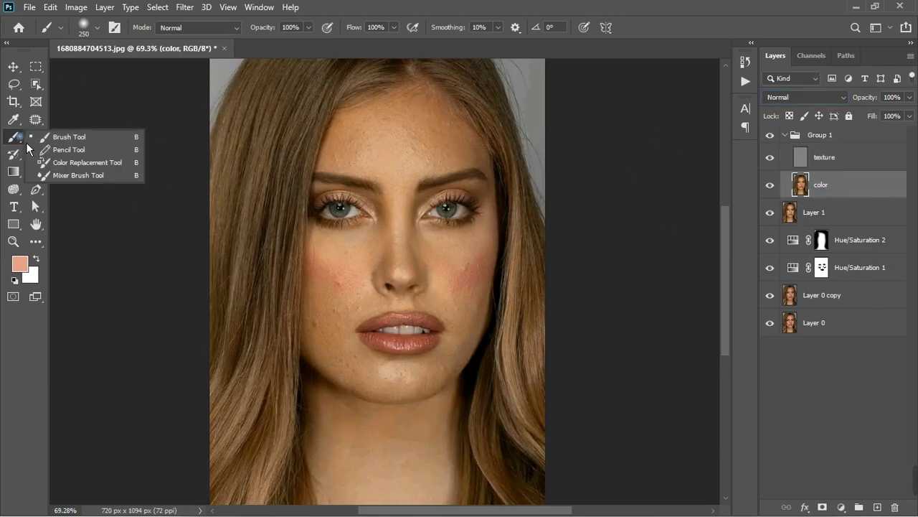
click(68, 182)
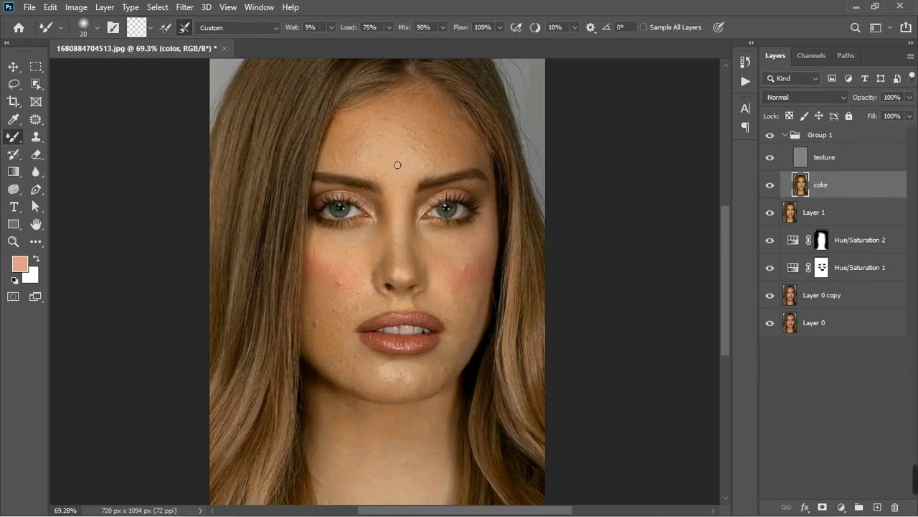
key(bracketright)
key(bracketright)
key(bracketright)
key(bracketright)
key(bracketright)
key(bracketright)
key(bracketright)
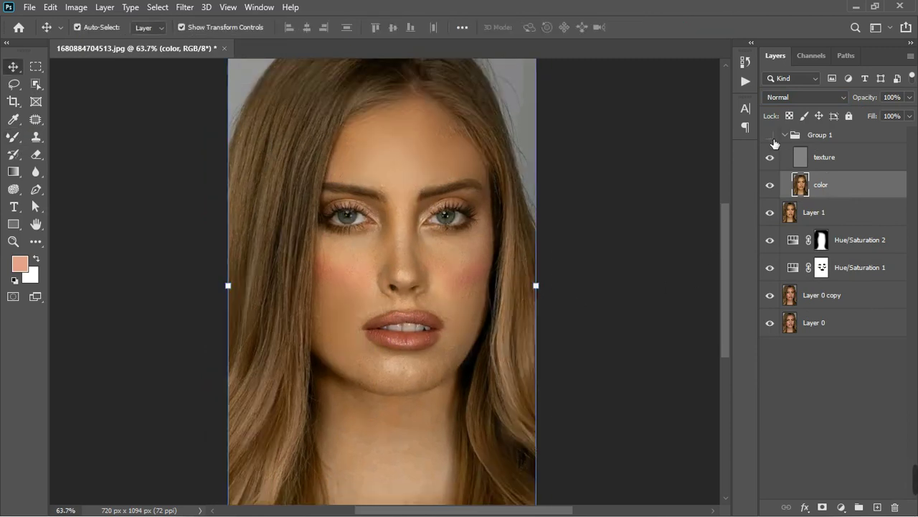
Step: Compare the portrait with and without the skin-smoothing group, both in full and close up on the face
click(772, 138)
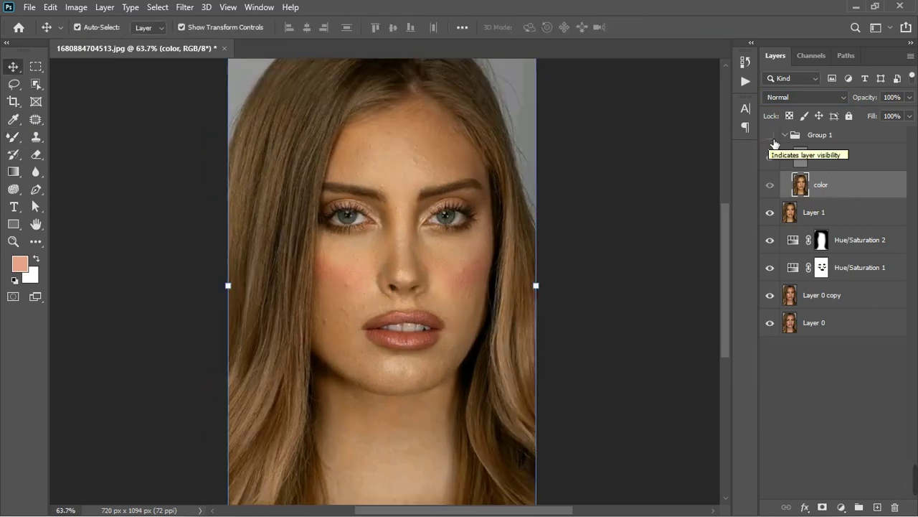
click(773, 140)
click(773, 139)
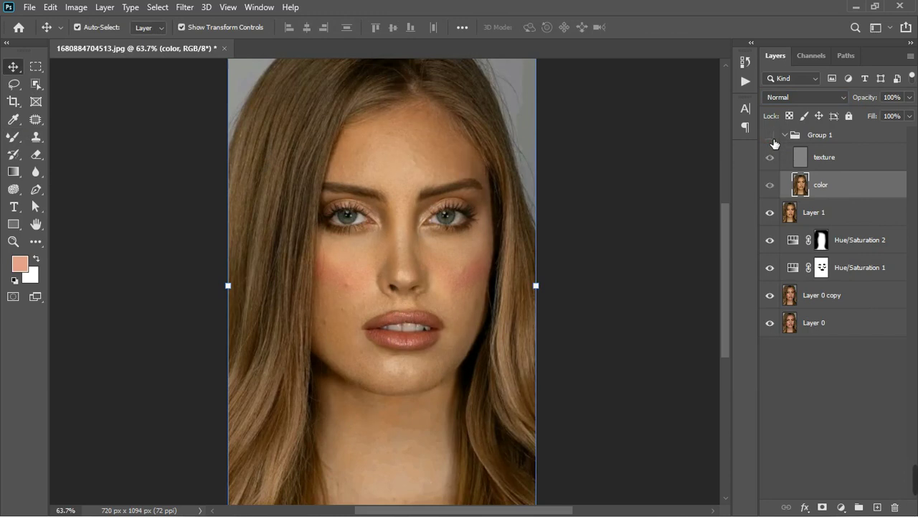
click(772, 140)
scroll(403, 176, up, 4)
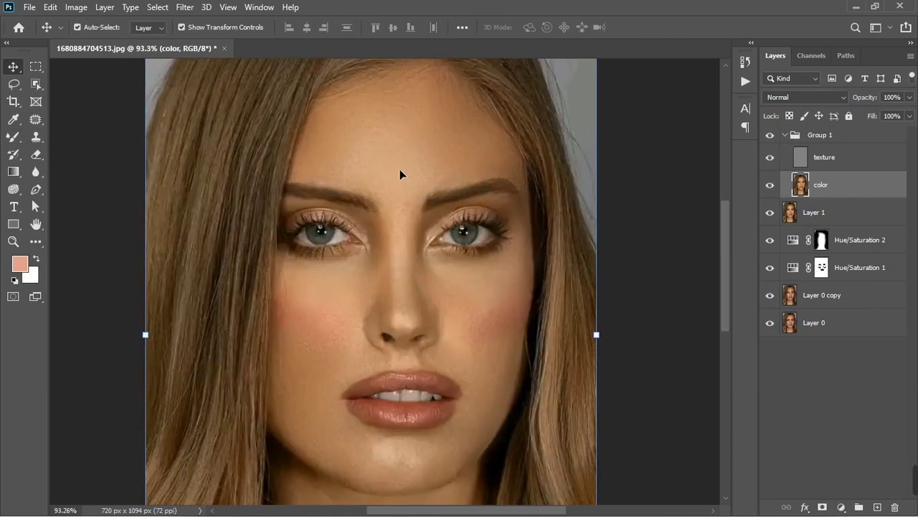
click(773, 140)
click(771, 138)
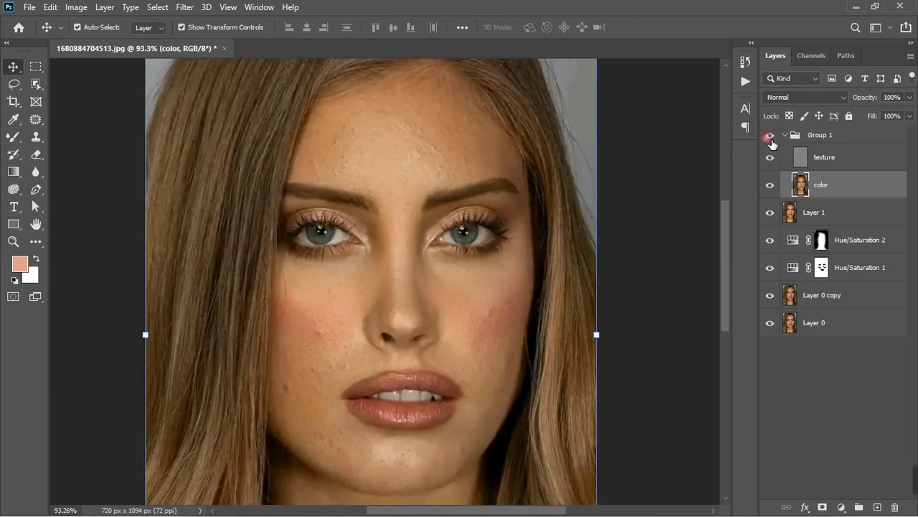
scroll(349, 225, down, 2)
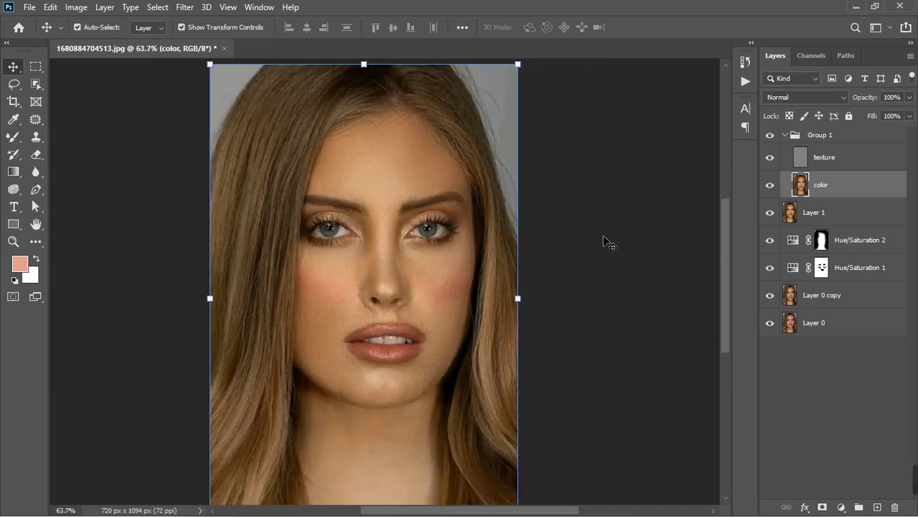
Step: Collapse the smoothing group and add a Photo Filter adjustment layer above it with Cooling Filter (82) at 25% density
click(793, 139)
click(785, 135)
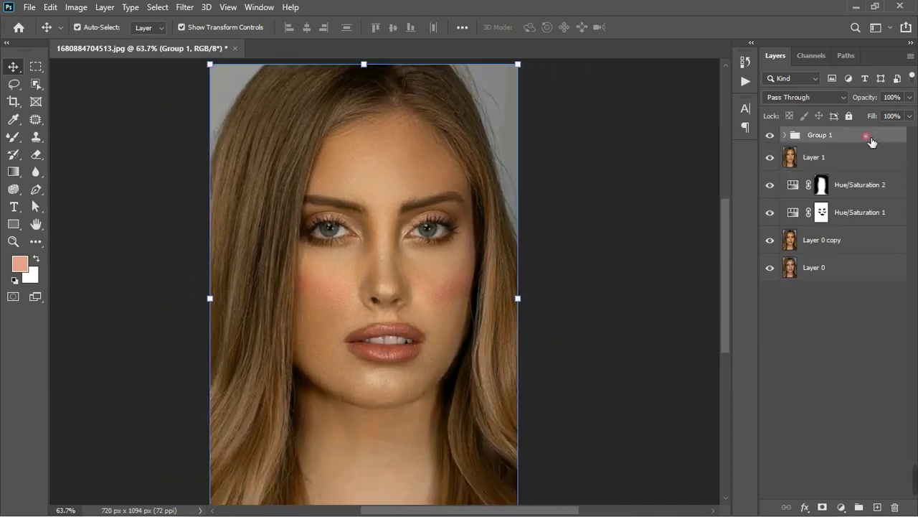
click(840, 506)
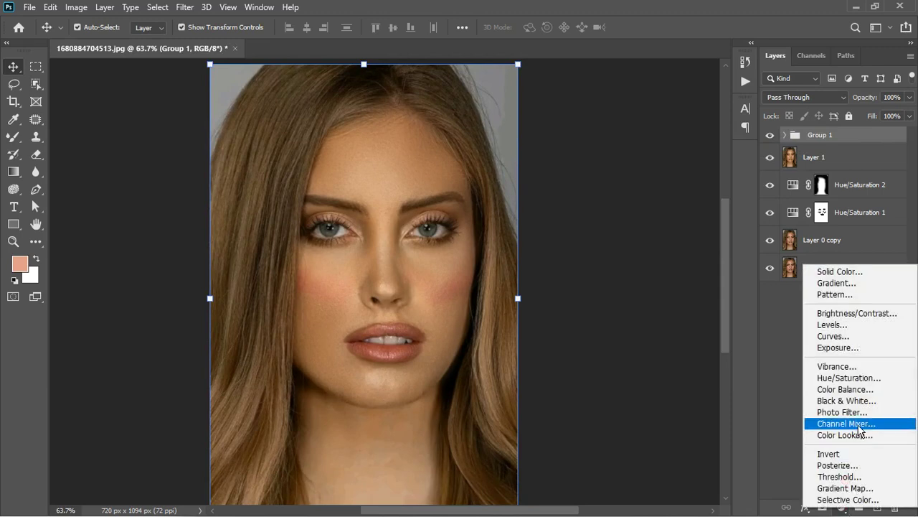
click(860, 412)
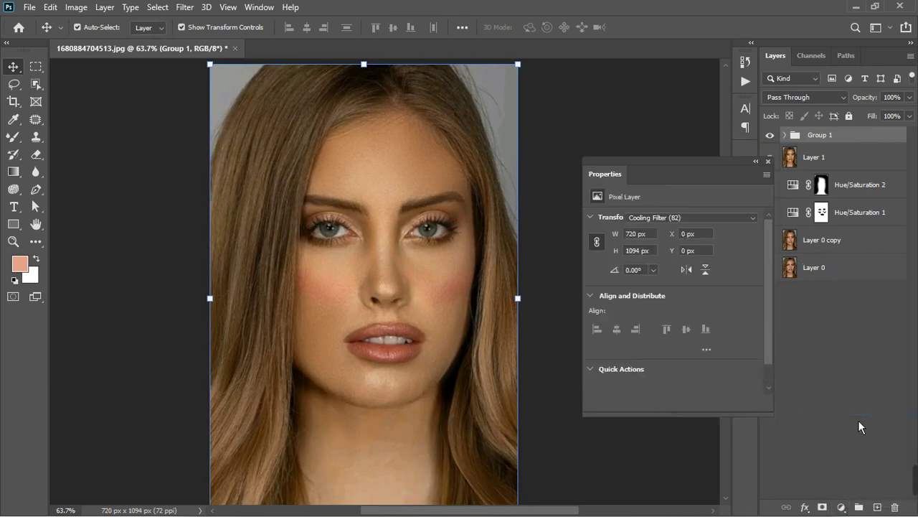
click(681, 220)
key(Escape)
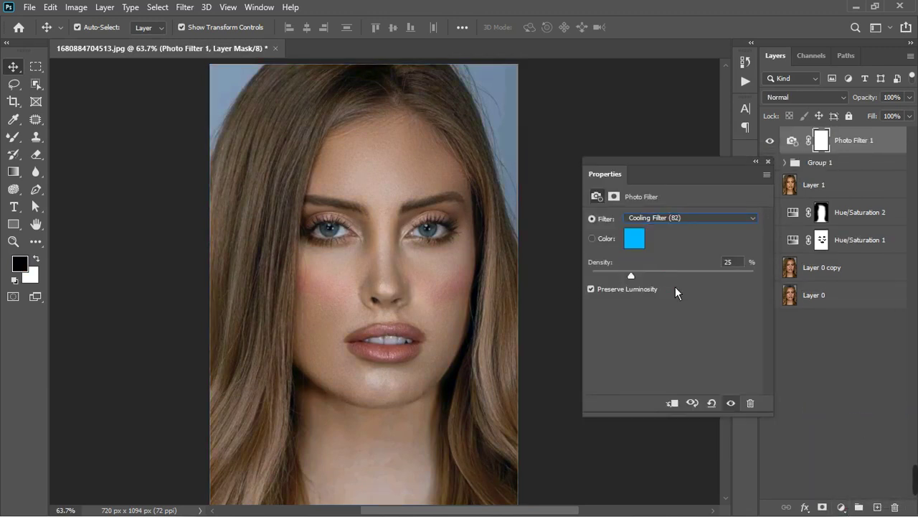
click(769, 162)
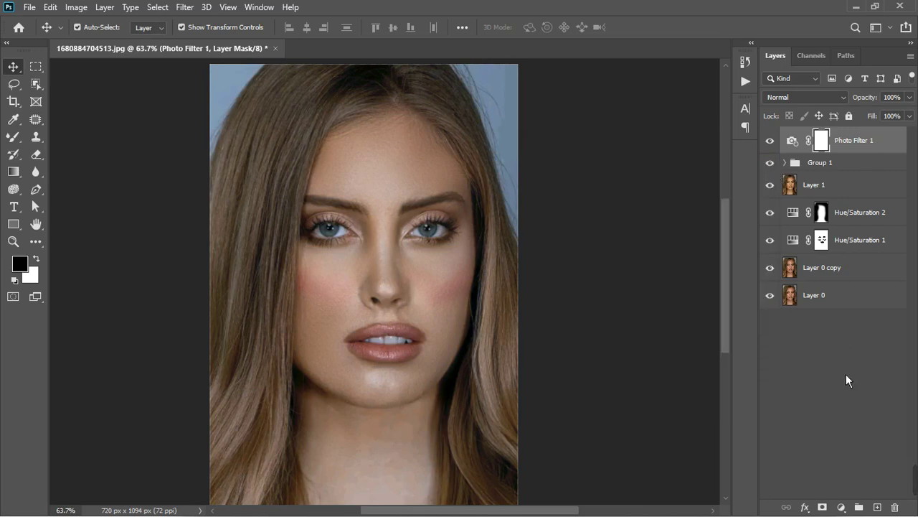
Step: Add a Black & White adjustment layer on top using the Green Filter preset
click(839, 507)
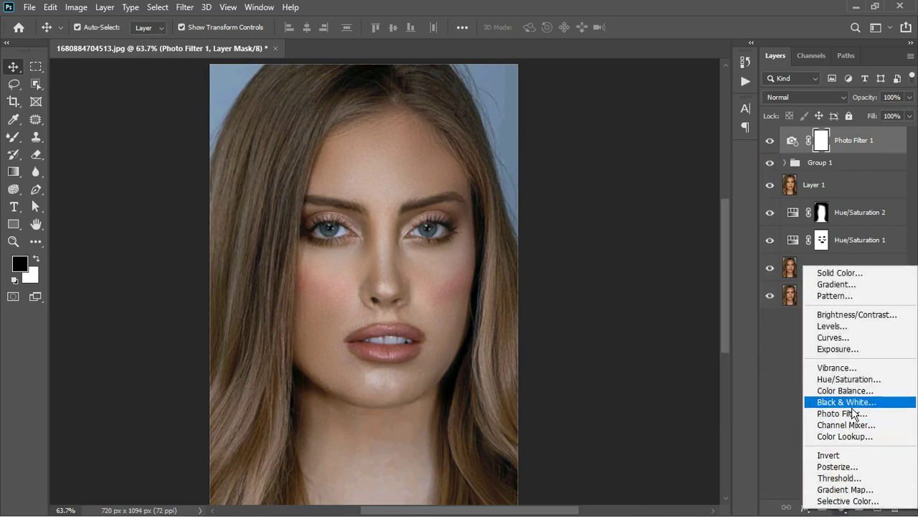
click(850, 413)
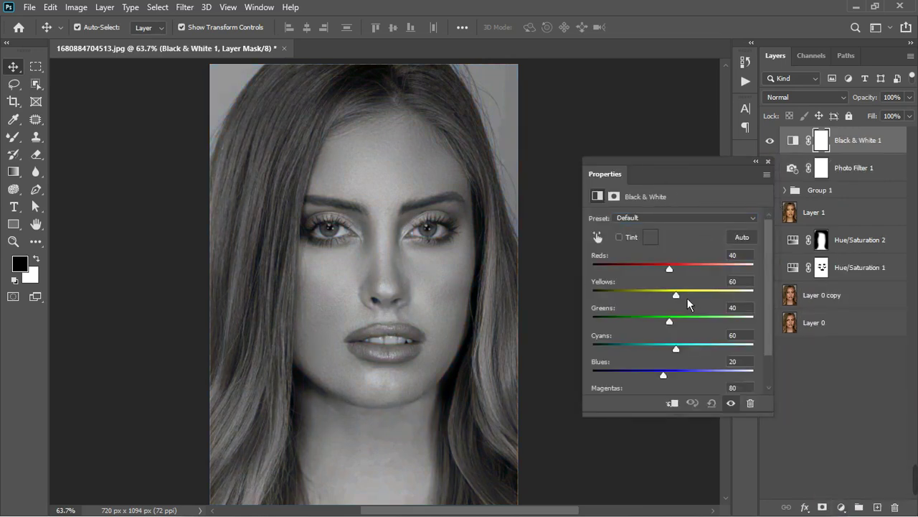
click(652, 218)
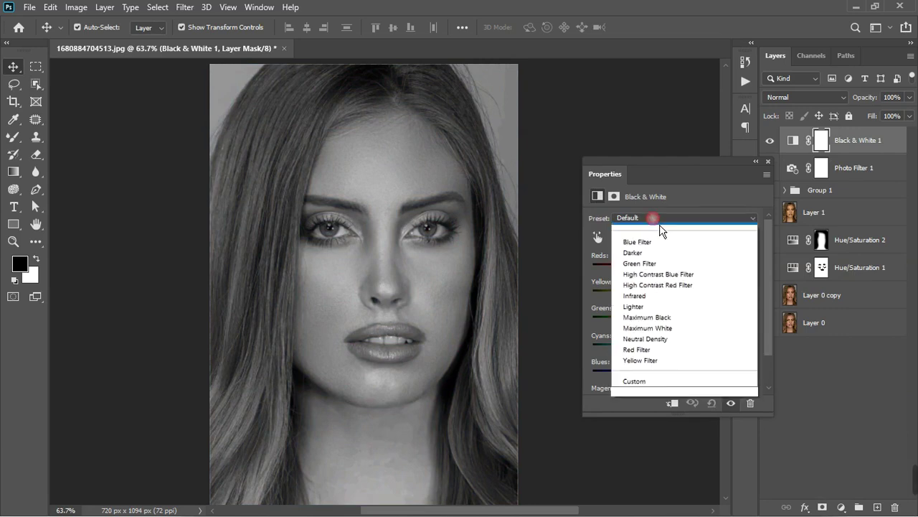
click(657, 279)
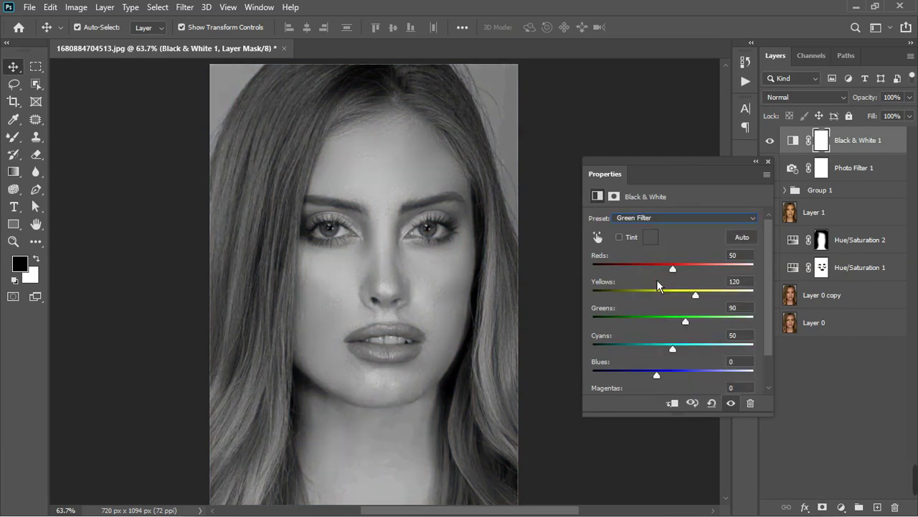
click(768, 161)
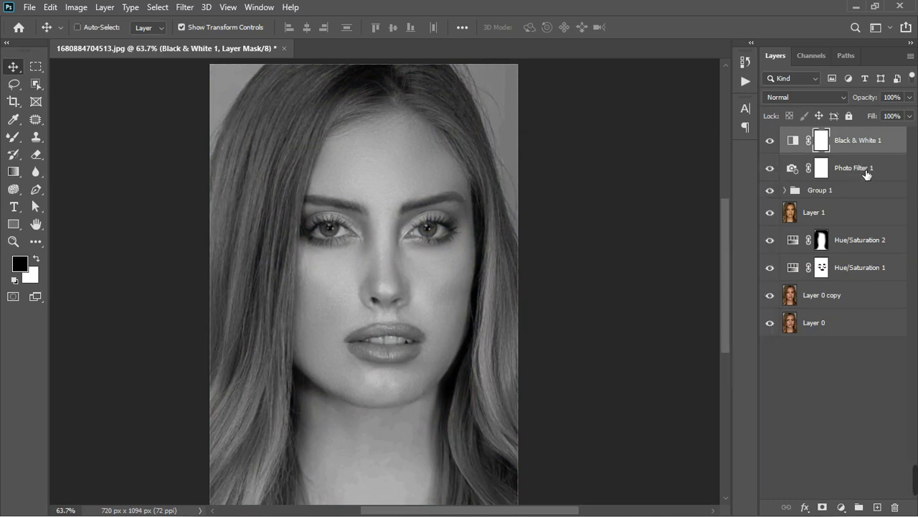
Step: Group the Black & White and Photo Filter layers and give the group an inverted, black layer mask
ctrl+click(865, 168)
click(860, 506)
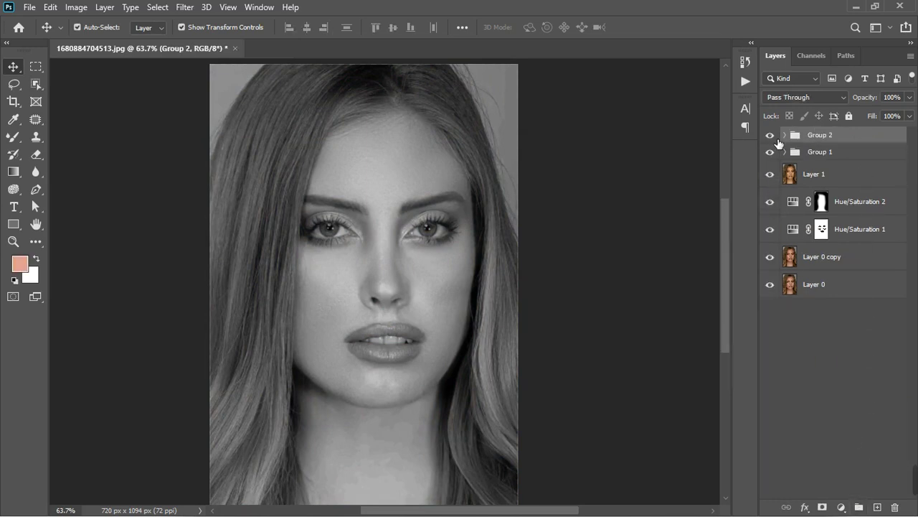
click(787, 136)
click(787, 136)
click(829, 509)
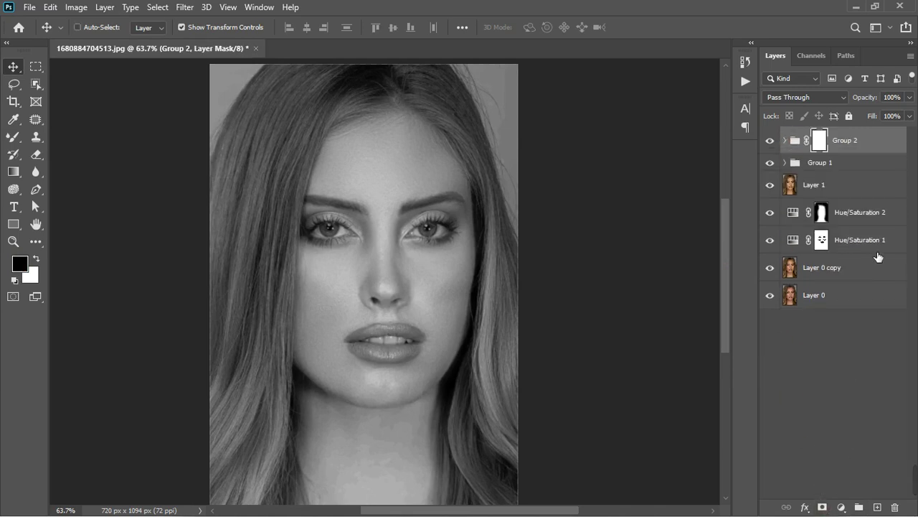
key(ctrl+i)
Step: Reveal the group's effect over the white of the portrait's left-hand eye by painting the mask white with a size 15 brush
click(15, 141)
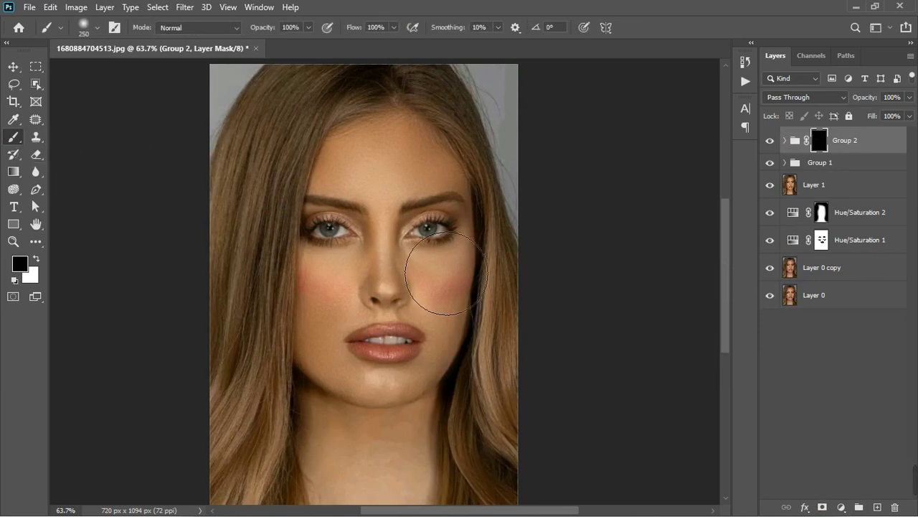
key(bracketleft)
key(bracketleft)
key(bracketleft)
key(bracketleft)
key(bracketleft)
key(bracketleft)
key(x)
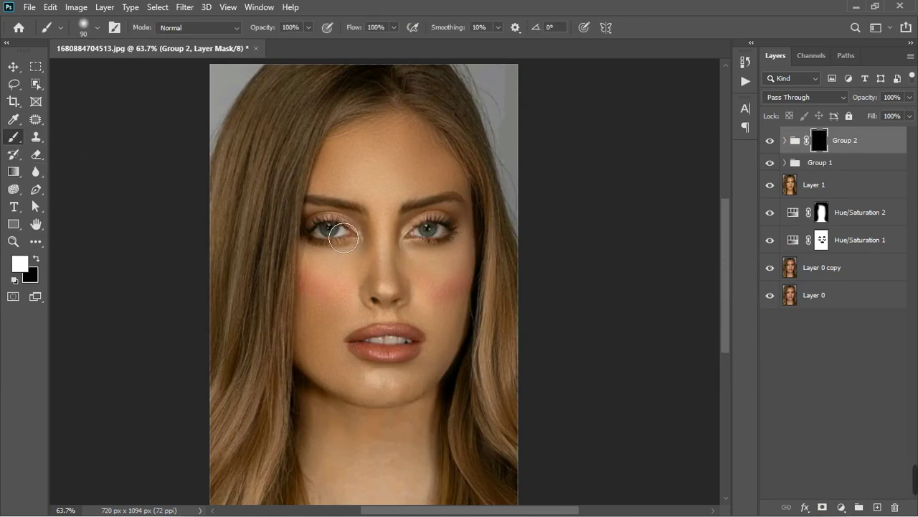
scroll(343, 239, up, 5)
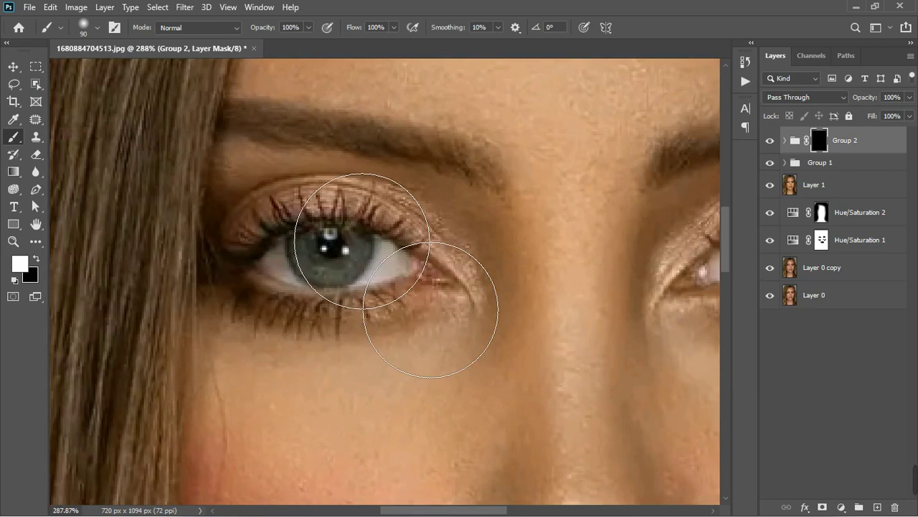
key(bracketleft)
key(bracketleft)
key(bracketleft)
key(bracketleft)
key(bracketleft)
key(bracketleft)
key(bracketleft)
key(bracketleft)
key(bracketleft)
key(bracketleft)
key(bracketleft)
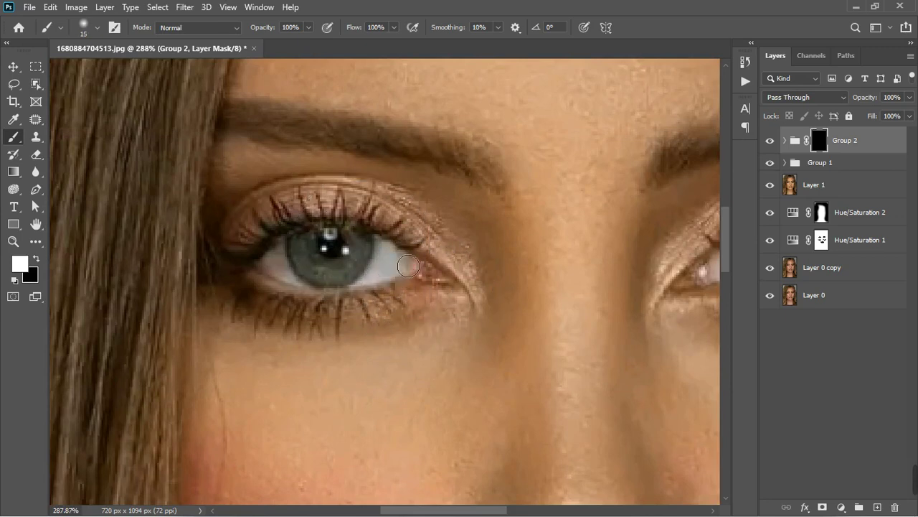
mouse_move(408, 266)
mouse_down()
mouse_move(416, 274)
mouse_move(370, 285)
mouse_move(282, 270)
mouse_up()
Step: Paint black on the group mask to remove the effect from the inner corner of the same eye
key(x)
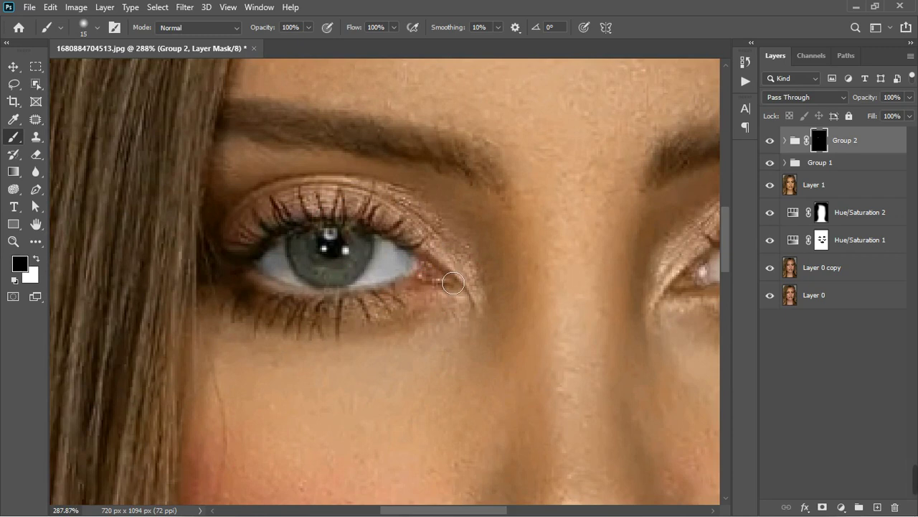
drag(454, 284, 427, 276)
scroll(428, 276, down, 4)
scroll(492, 280, up, 2)
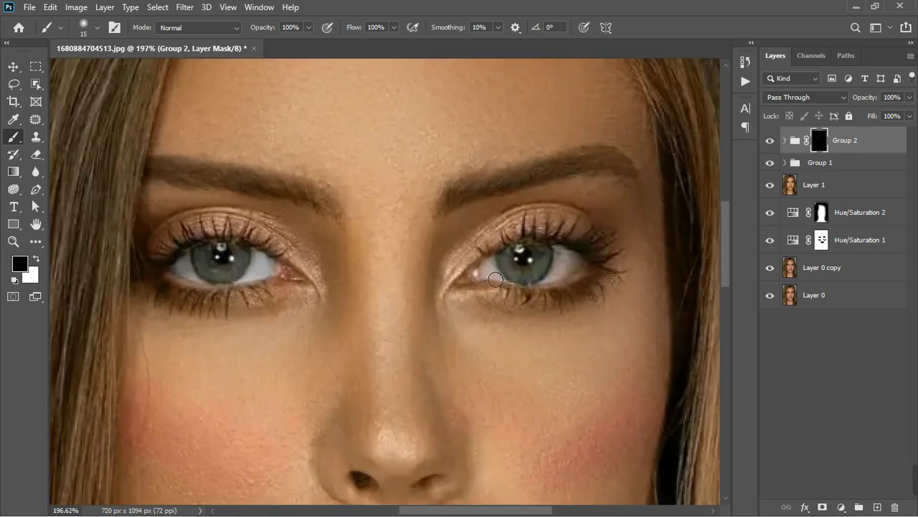
Step: Paint white on the Group 2 mask over the white of the portrait's right-hand eye
key(x)
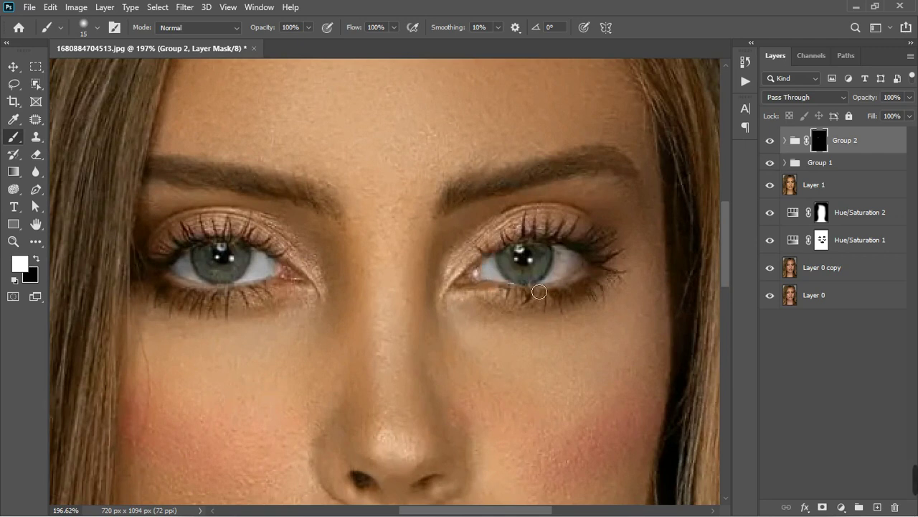
mouse_move(557, 284)
mouse_down()
mouse_move(579, 264)
mouse_move(583, 277)
mouse_move(571, 275)
mouse_up()
scroll(386, 320, down, 5)
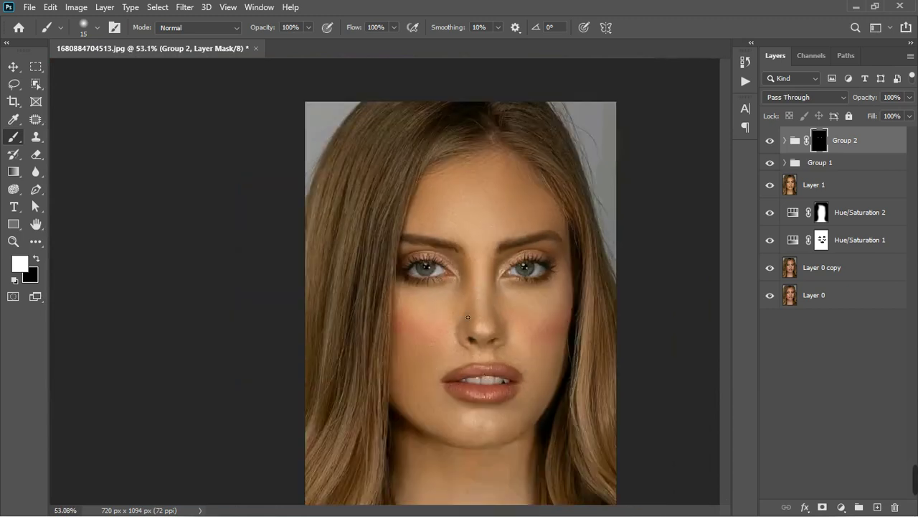
Step: Paint the Group 2 mask white over the teeth with a size 20 brush, undoing the stray last stroke
scroll(387, 320, up, 5)
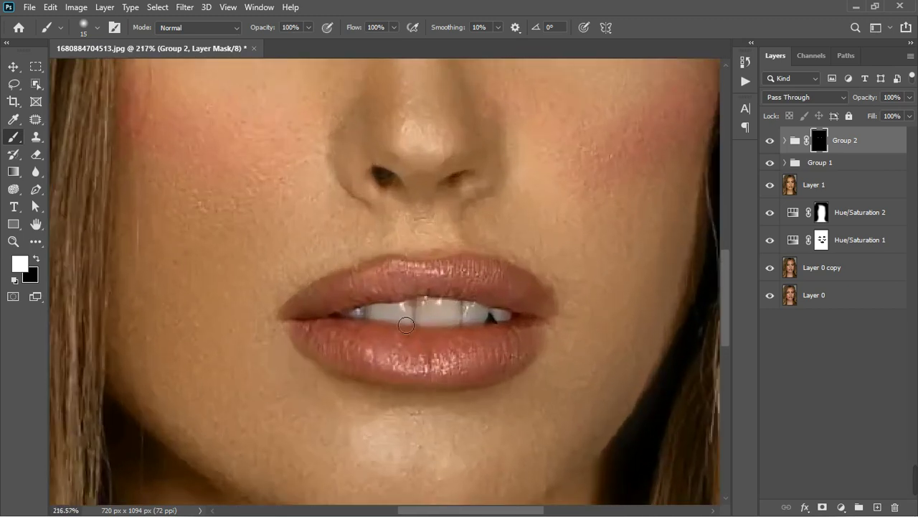
key(bracketleft)
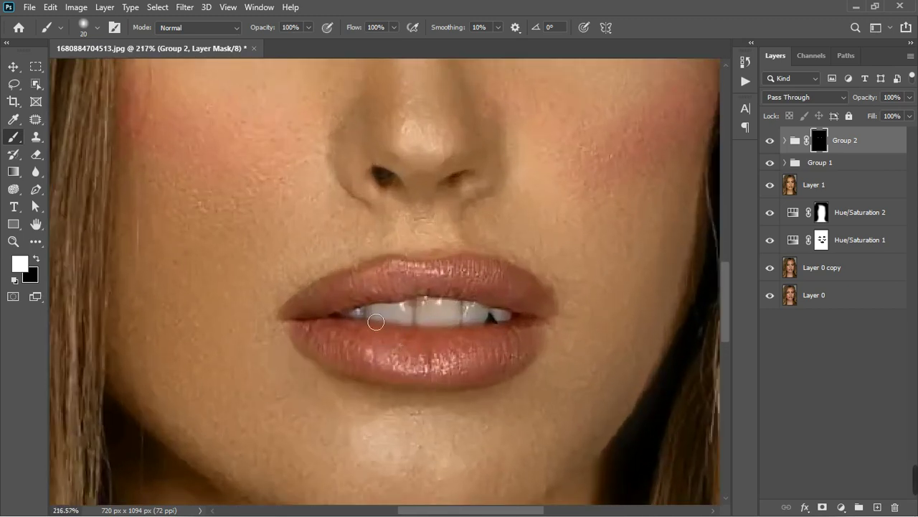
key(bracketright)
key(bracketright)
mouse_move(442, 324)
mouse_down()
mouse_move(473, 331)
mouse_move(439, 319)
mouse_move(488, 319)
mouse_move(500, 329)
mouse_up()
key(ctrl+z)
Step: Paint black on the Group 2 mask with a size 10 brush to clean up the whitening around the teeth's edges
key(bracketleft)
key(bracketleft)
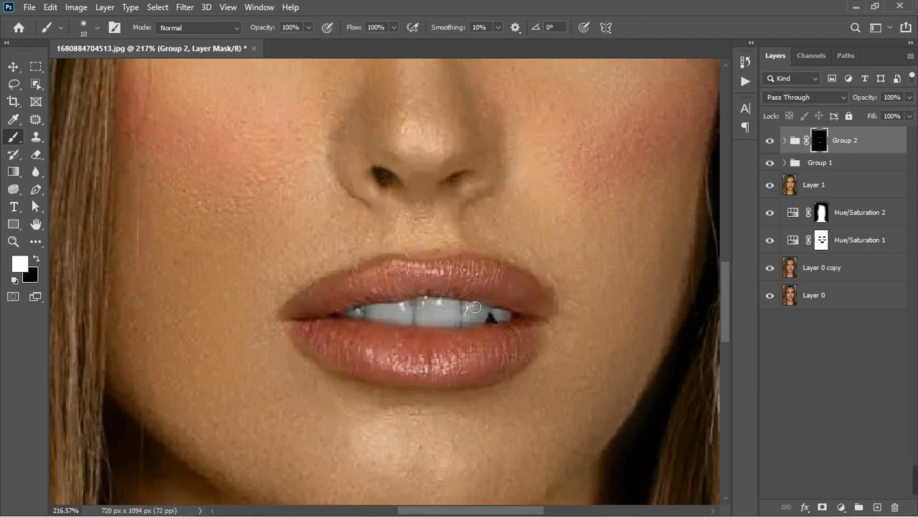
key(x)
mouse_move(488, 307)
mouse_down()
mouse_move(499, 304)
mouse_move(377, 305)
mouse_up()
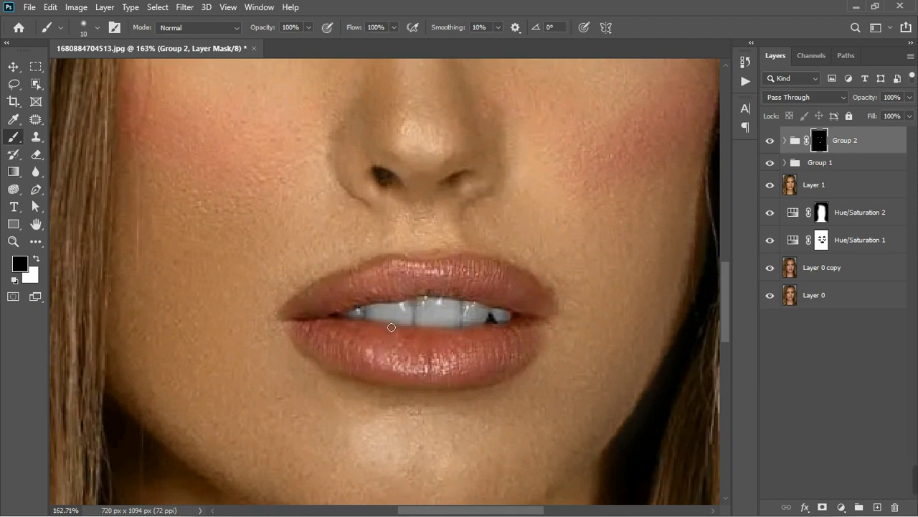
Step: Compare the whole portrait with Group 2 hidden and shown
scroll(380, 330, down, 8)
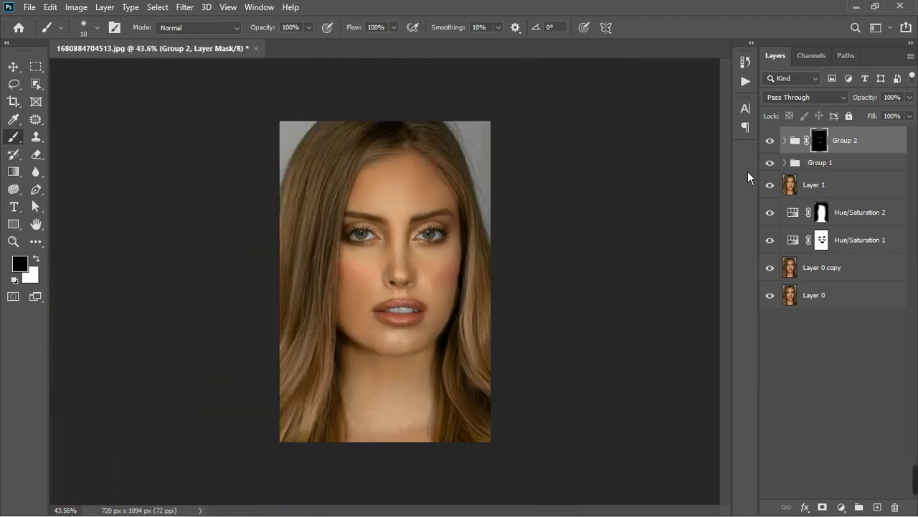
click(770, 141)
click(770, 141)
Step: Expand Group 2 and lower the Black & White 1 layer's opacity to 30%
click(786, 141)
click(867, 168)
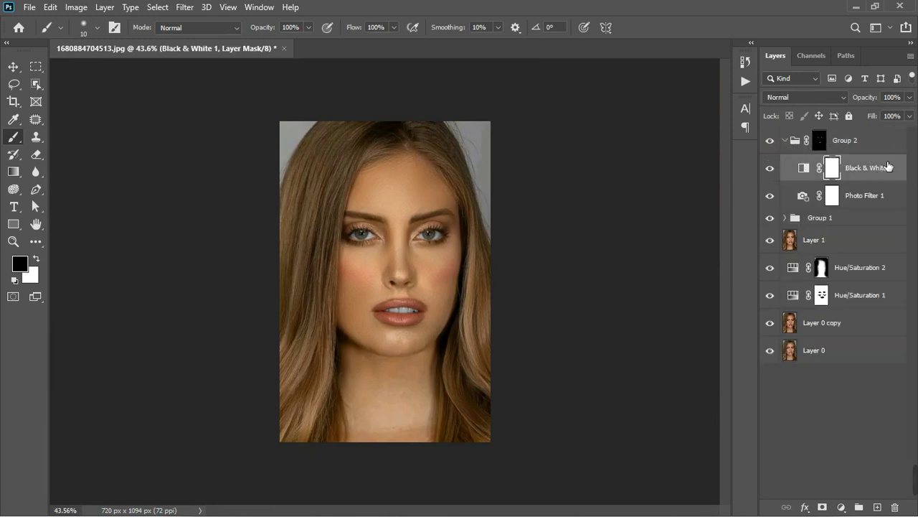
click(909, 97)
drag(910, 113, 884, 120)
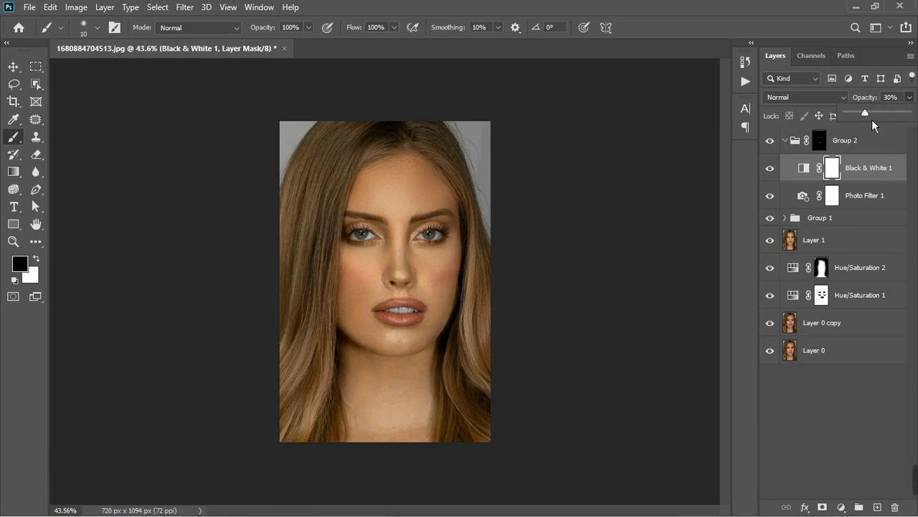
click(786, 431)
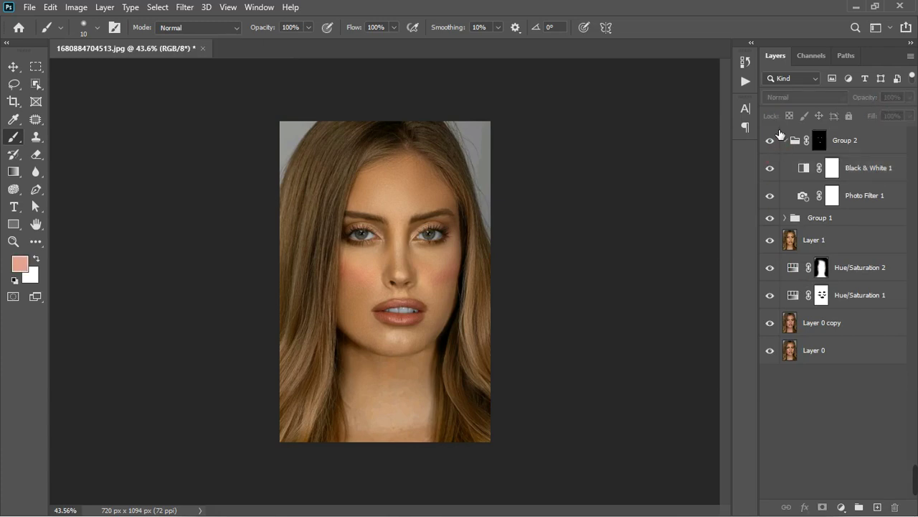
Step: Hide and restore Group 2 to check the whitening of the eyes and teeth up close
click(771, 140)
scroll(269, 274, up, 3)
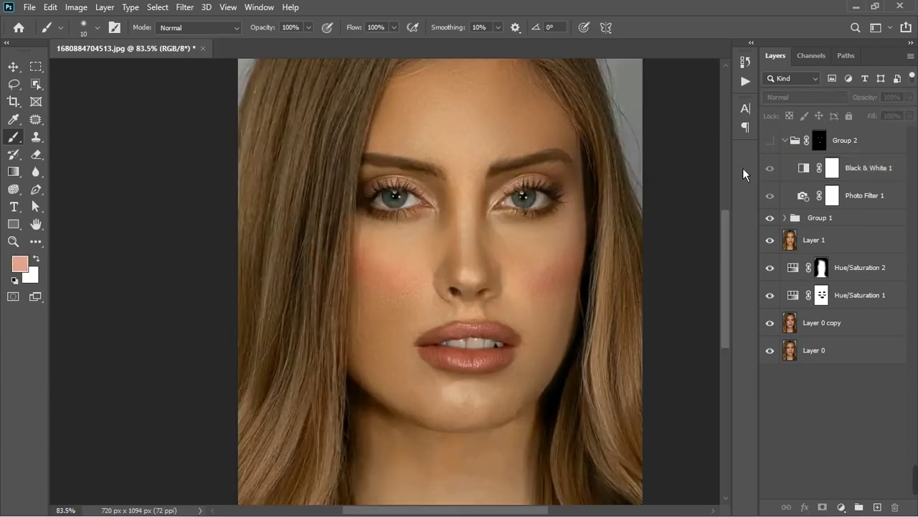
click(768, 142)
scroll(484, 228, down, 2)
scroll(482, 227, down, 1)
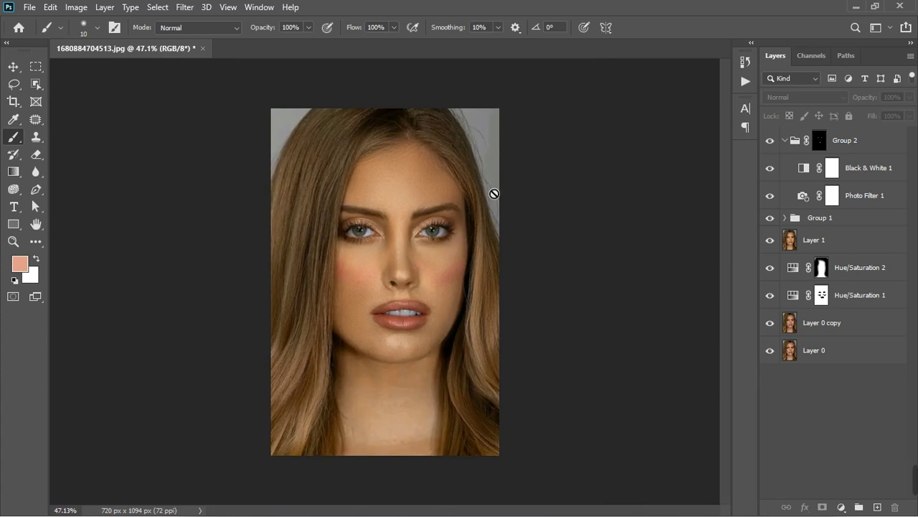
Step: Add a Hue/Saturation adjustment layer, sample the neck skin to target Reds, and set their hue to +117
click(843, 508)
click(857, 373)
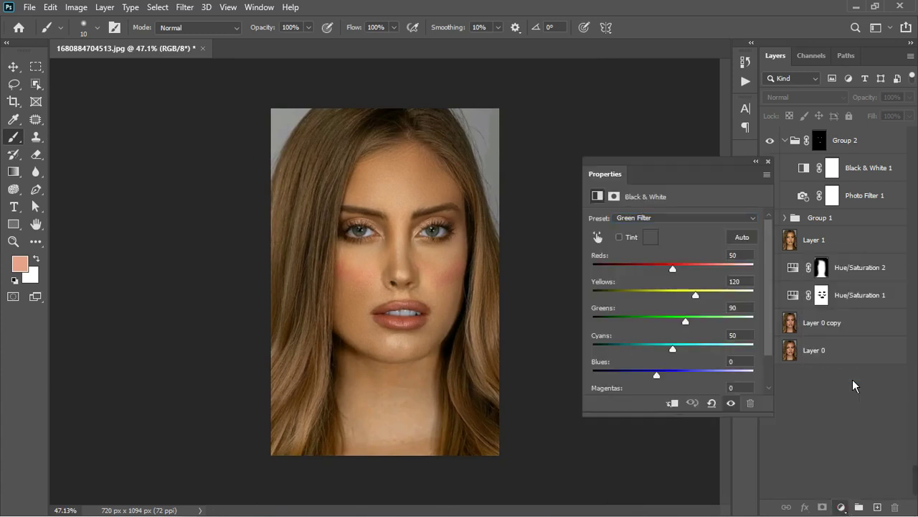
click(606, 241)
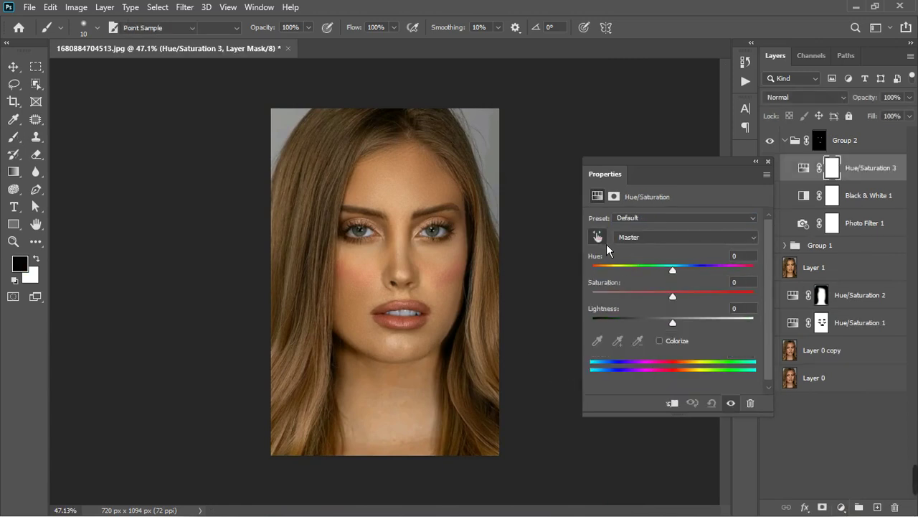
click(387, 433)
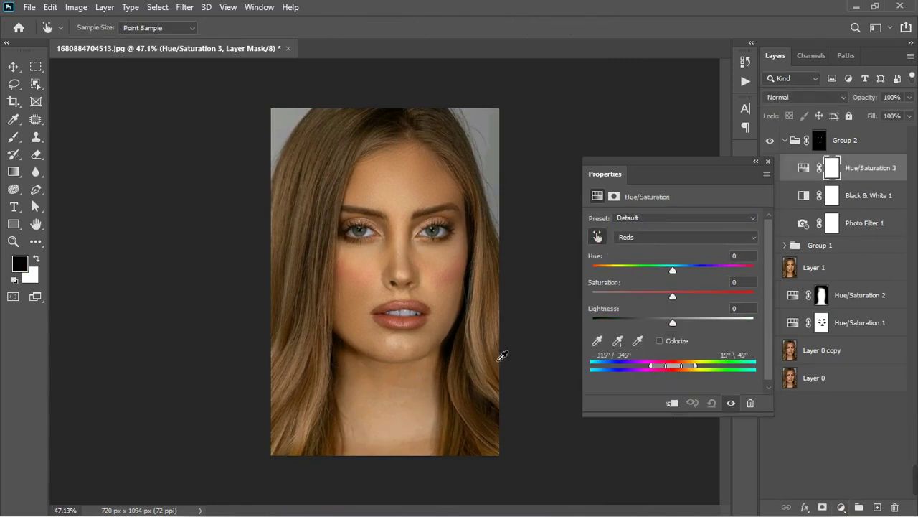
drag(680, 274, 739, 272)
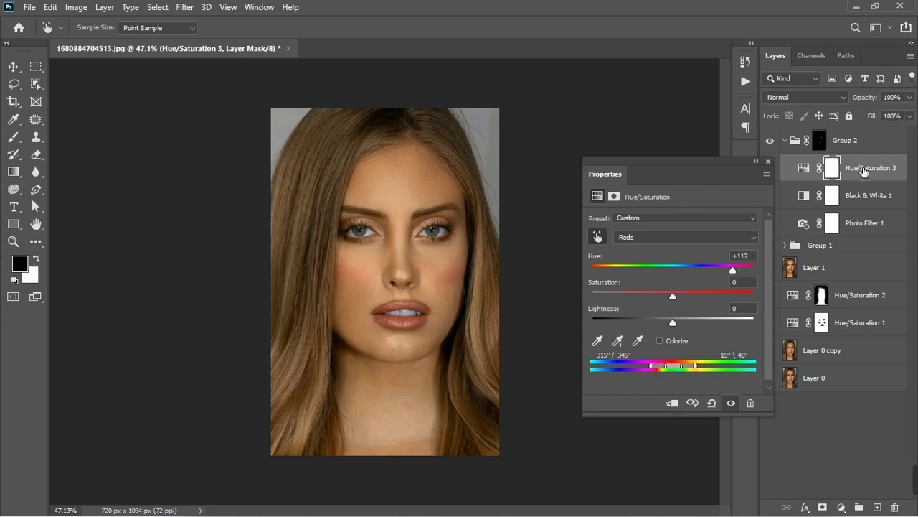
Step: Move the Hue/Saturation 3 layer out of Group 2 to the top of the layer stack
key(b)
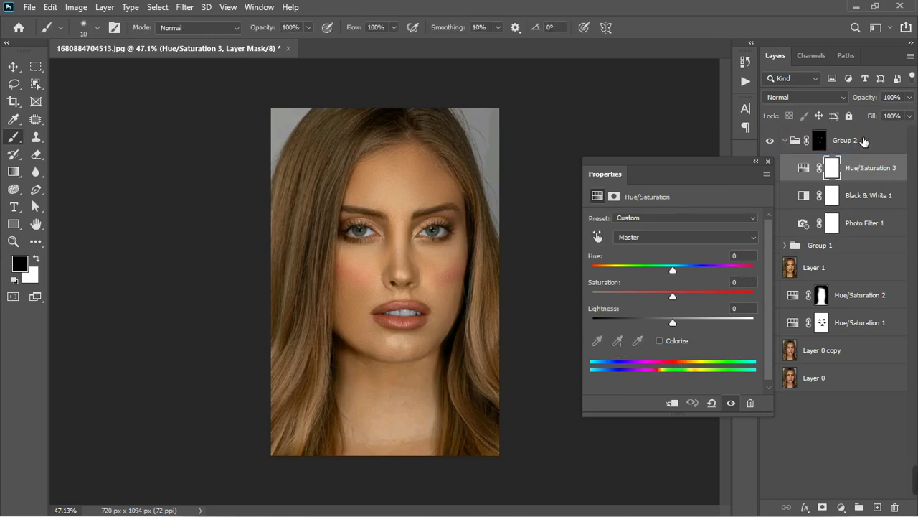
click(768, 162)
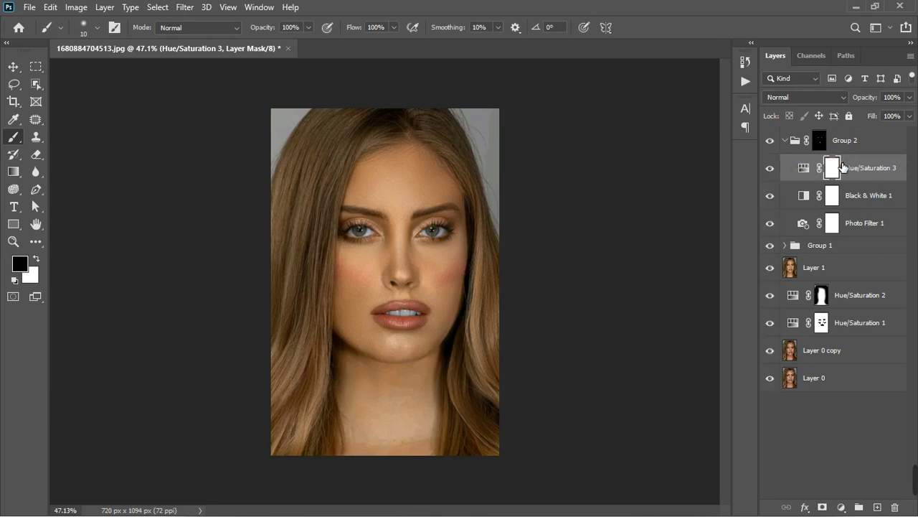
drag(877, 177, 856, 129)
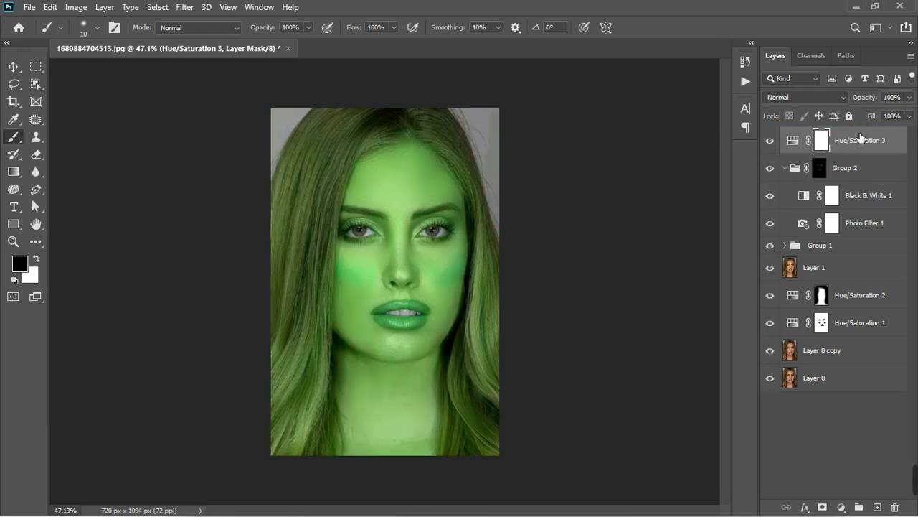
Step: Shift the Reds color range of Hue/Saturation 3 into the yellows, to 23°/52° and 83°/112°
double_click(793, 140)
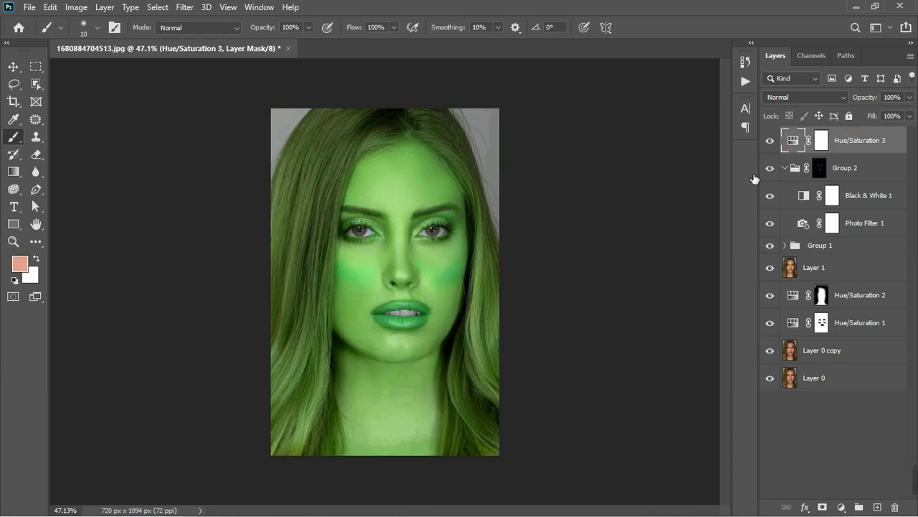
click(646, 238)
click(651, 263)
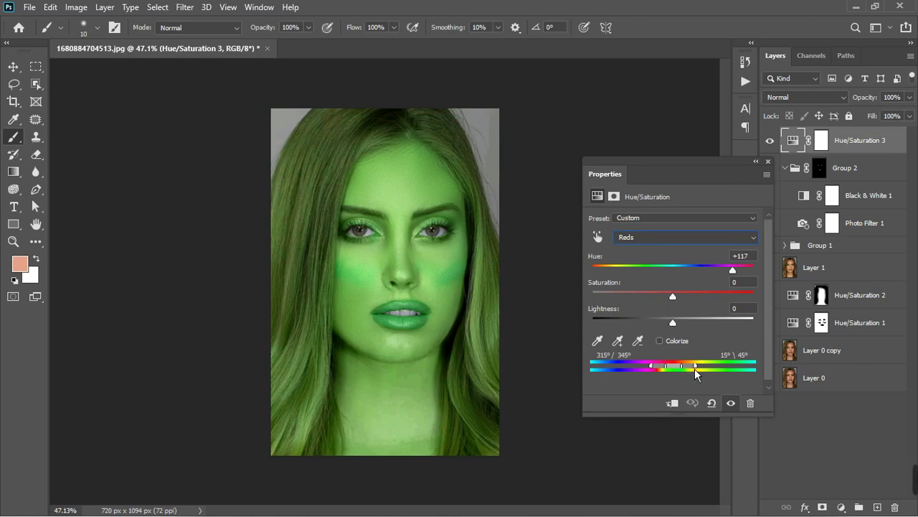
drag(682, 372, 711, 372)
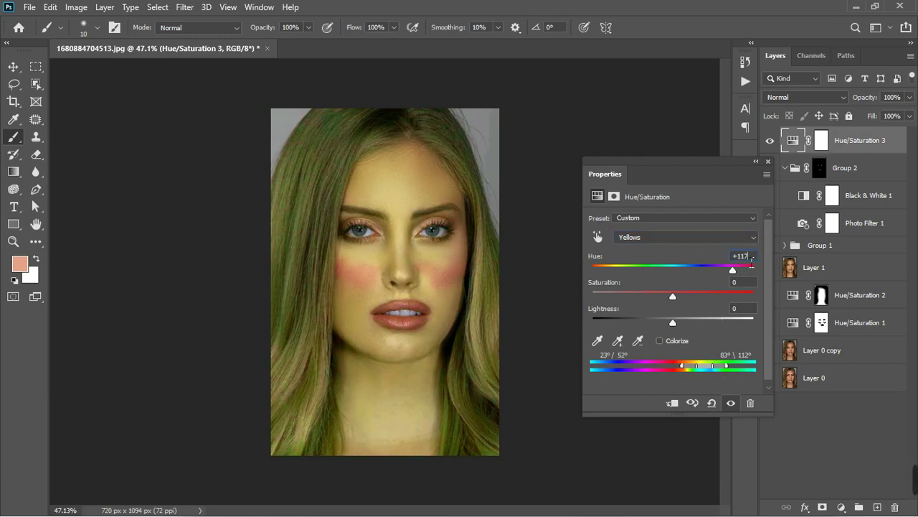
Step: Reset the hue of the targeted range to 0, then lower it to -11 and check the before and after
text(0)
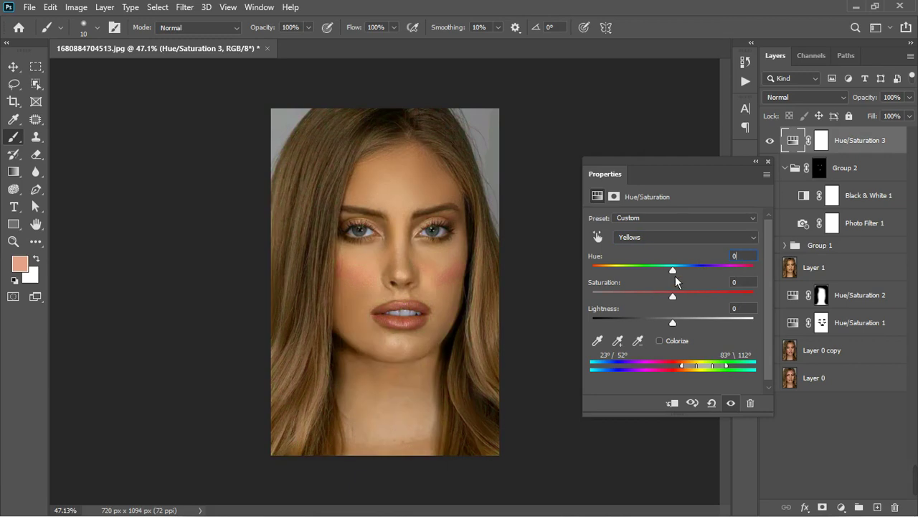
drag(678, 276, 671, 279)
click(737, 404)
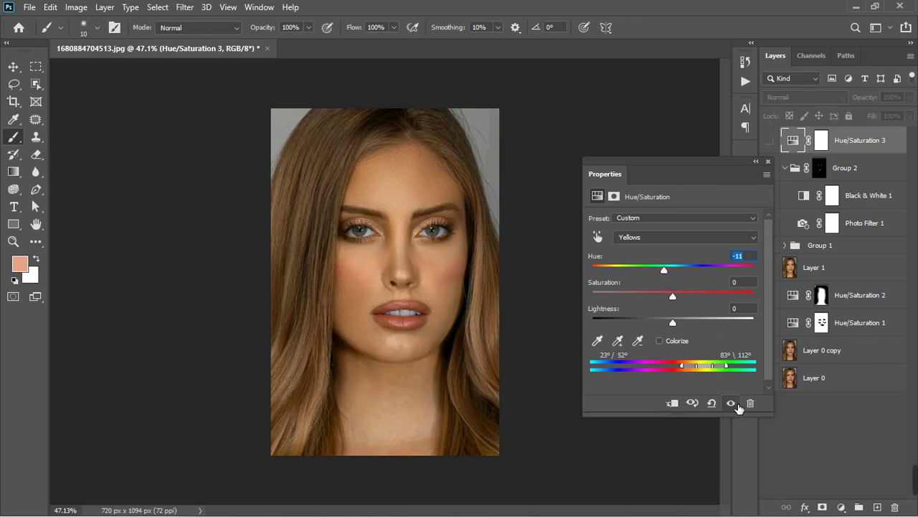
click(738, 406)
click(768, 160)
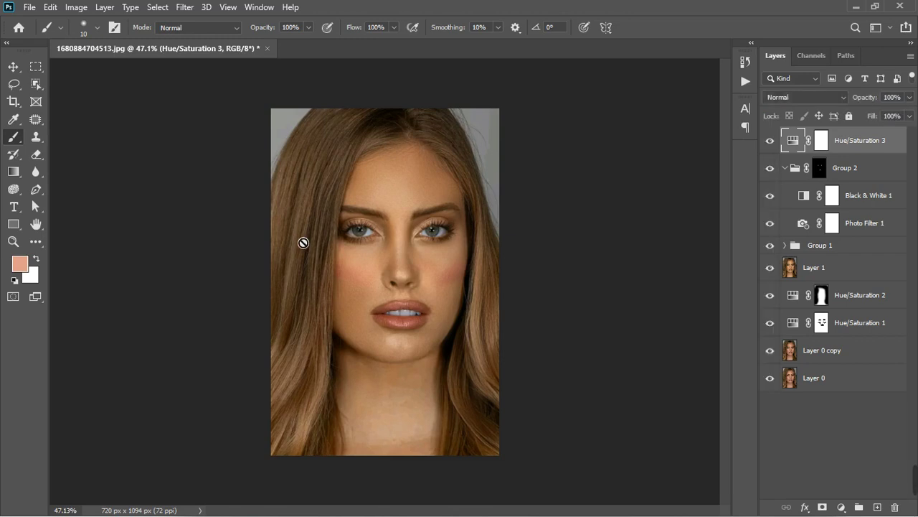
Step: Compare the skin tone up close with Hue/Saturation 3 hidden and shown
scroll(400, 225, up, 5)
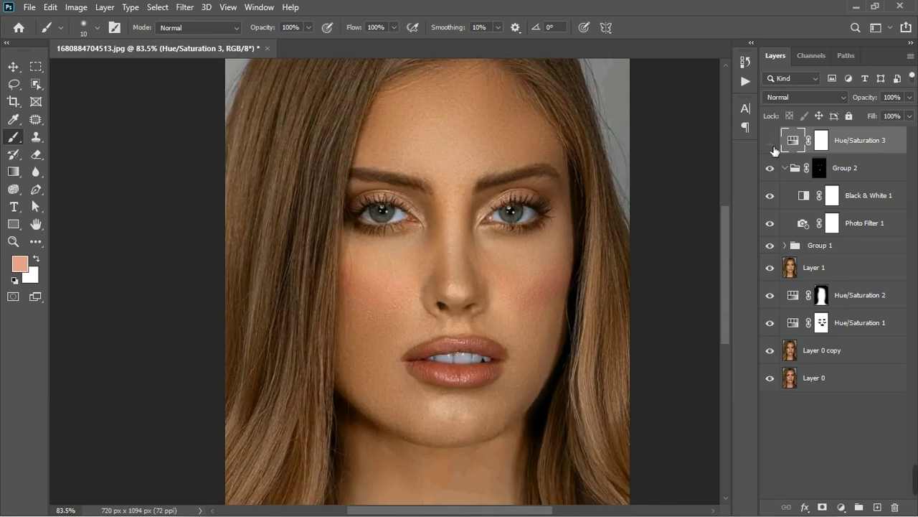
click(773, 146)
click(773, 147)
scroll(375, 263, down, 3)
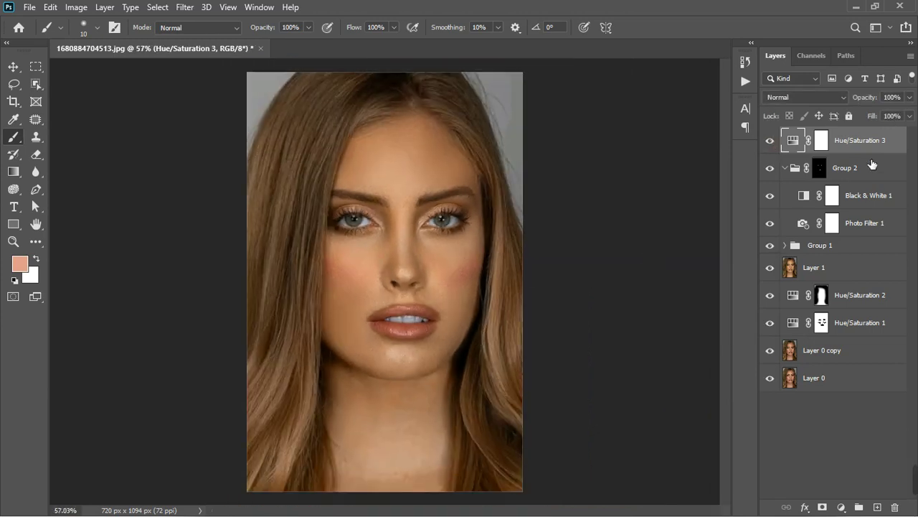
Step: Stamp all visible layers into a new top layer and open it in the Camera Raw Filter
key(ctrl+shift+alt+e)
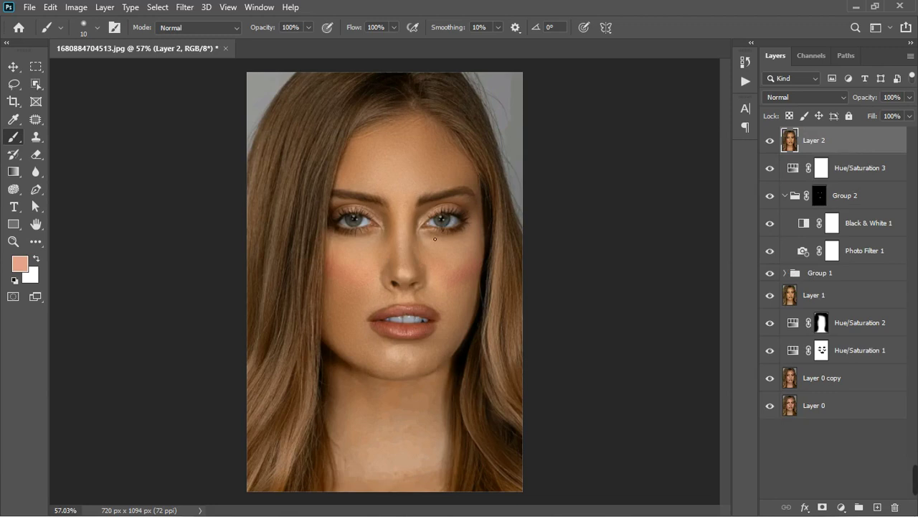
click(194, 13)
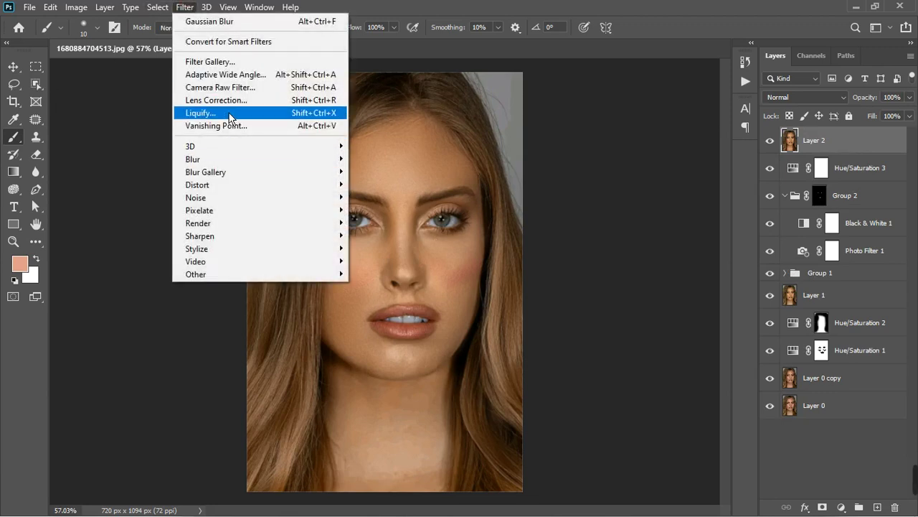
click(232, 87)
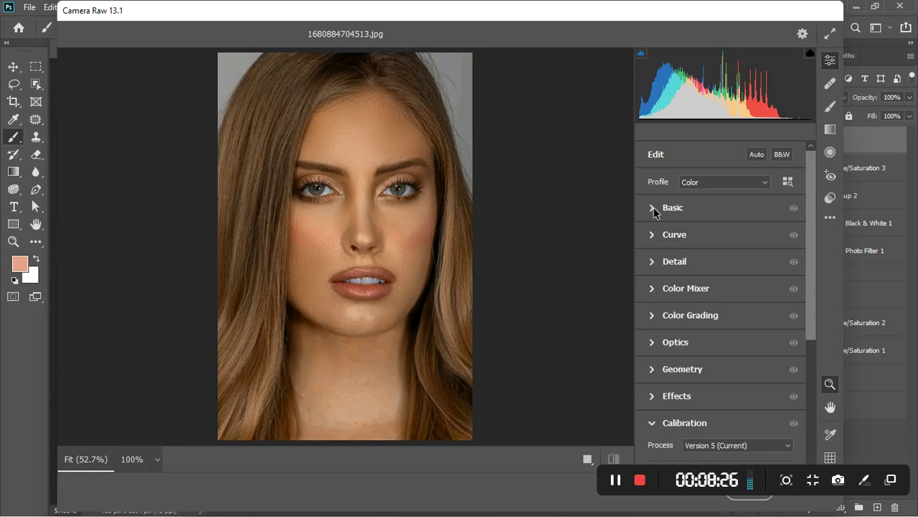
Step: In the Basic adjustments, set Highlights to +37, Shadows to +13, Blacks to -4 and Texture to +15
click(652, 209)
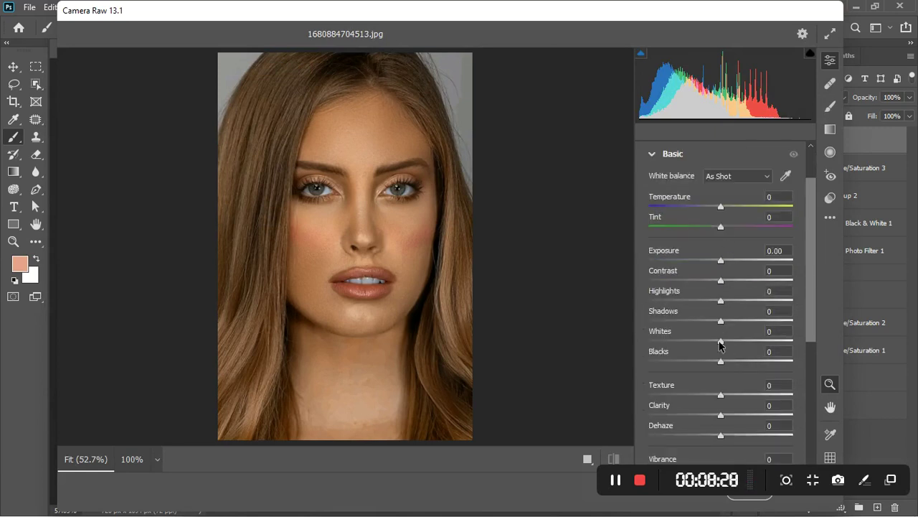
drag(721, 300, 750, 300)
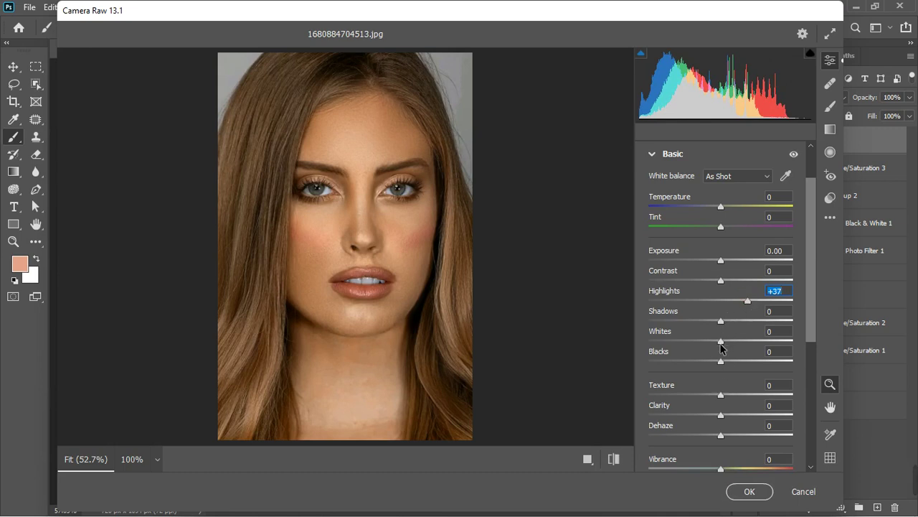
drag(721, 321, 731, 320)
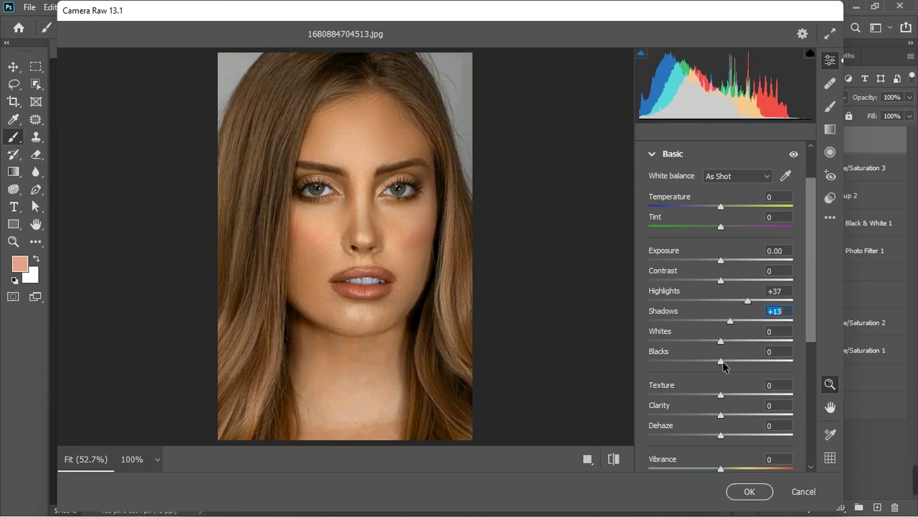
drag(721, 361, 718, 361)
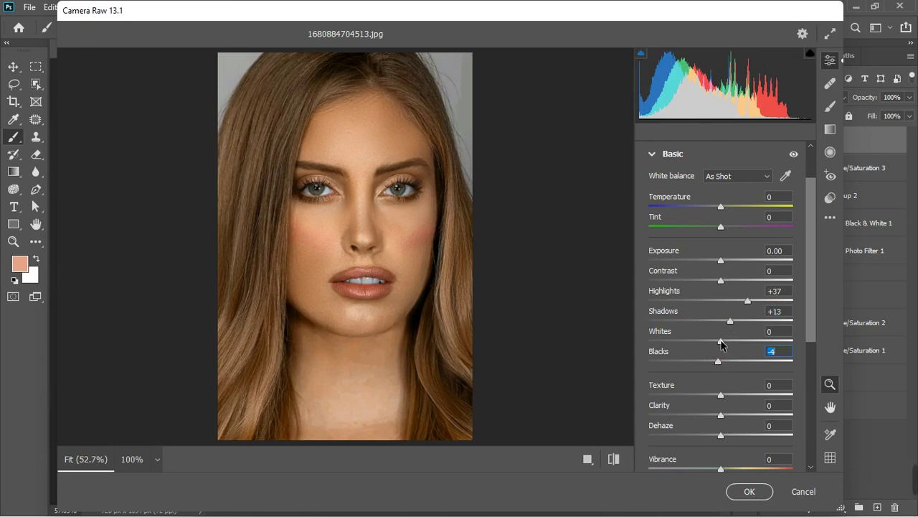
drag(723, 396, 734, 391)
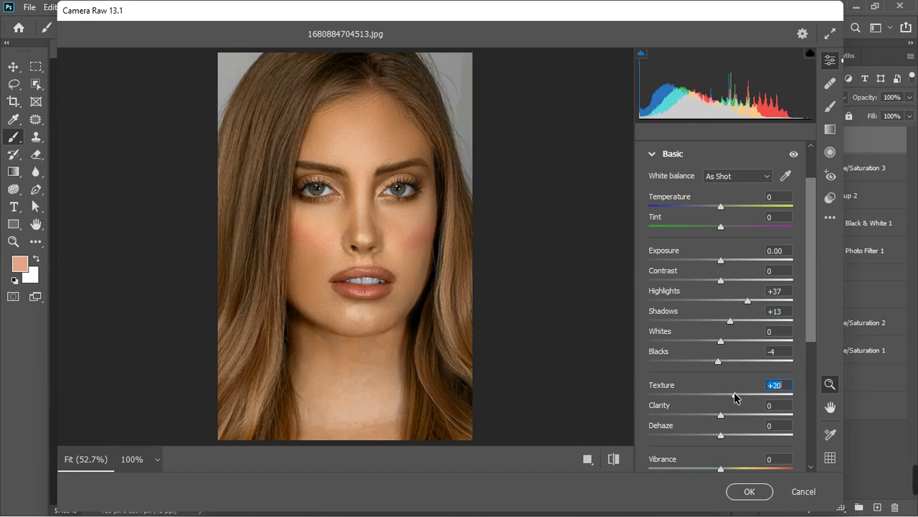
drag(734, 396, 732, 398)
click(652, 154)
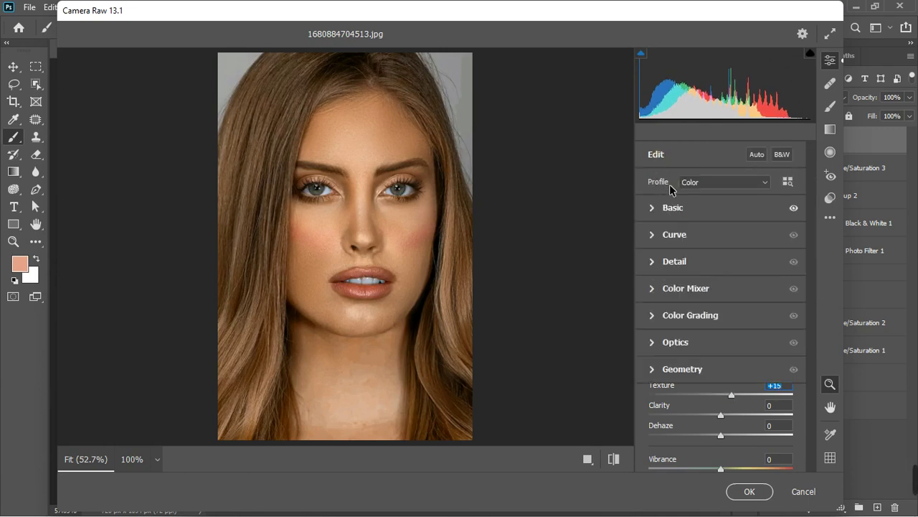
Step: Set the Yellows hue to -33 in the HSL Color Mixer
click(652, 289)
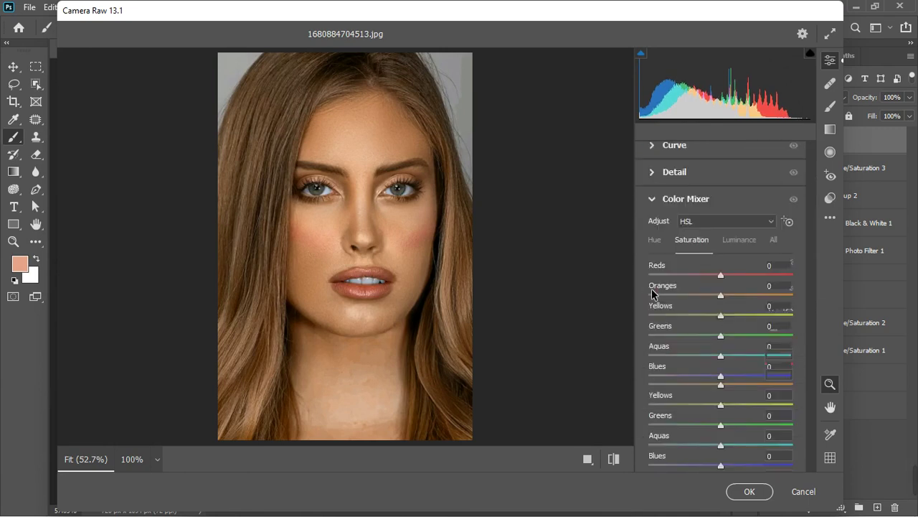
click(656, 243)
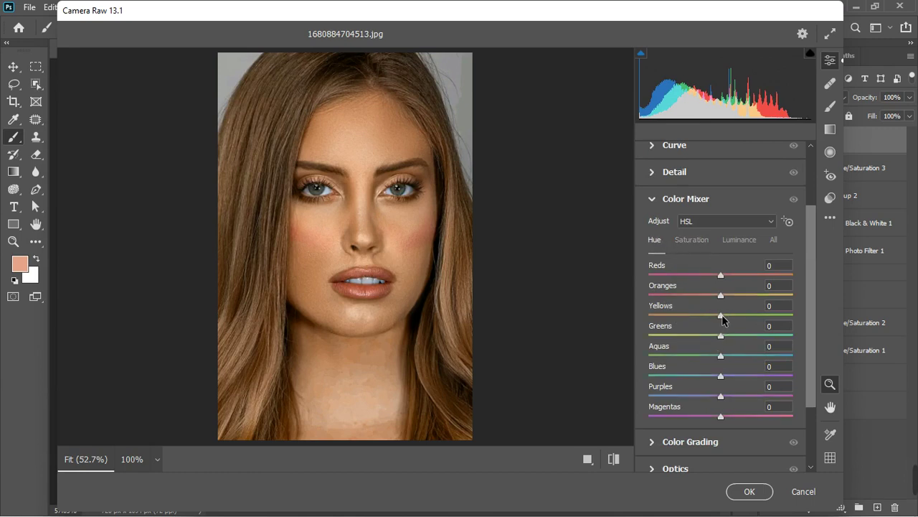
drag(721, 316, 697, 316)
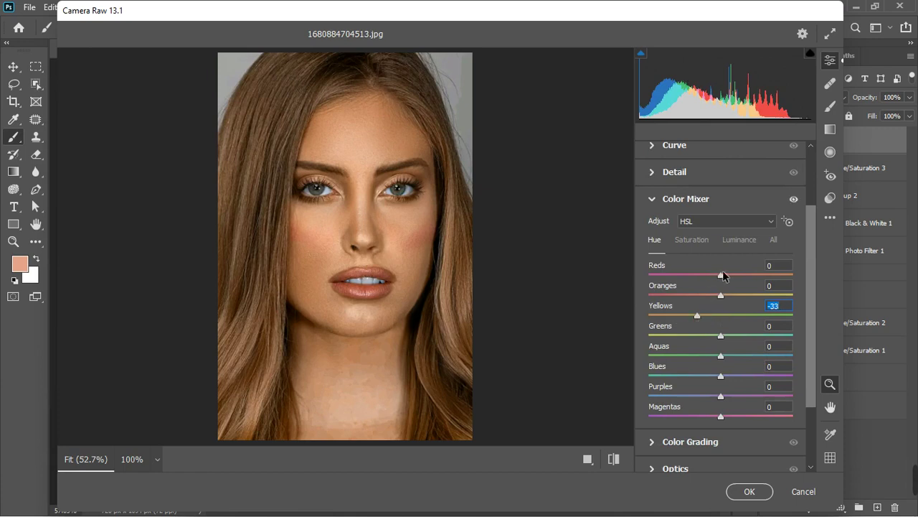
Step: Set the Reds hue to -33, and the saturation of Reds to +37, Oranges to -4 and Yellows to -5
drag(722, 279, 752, 267)
key(ctrl+alt+shift+s)
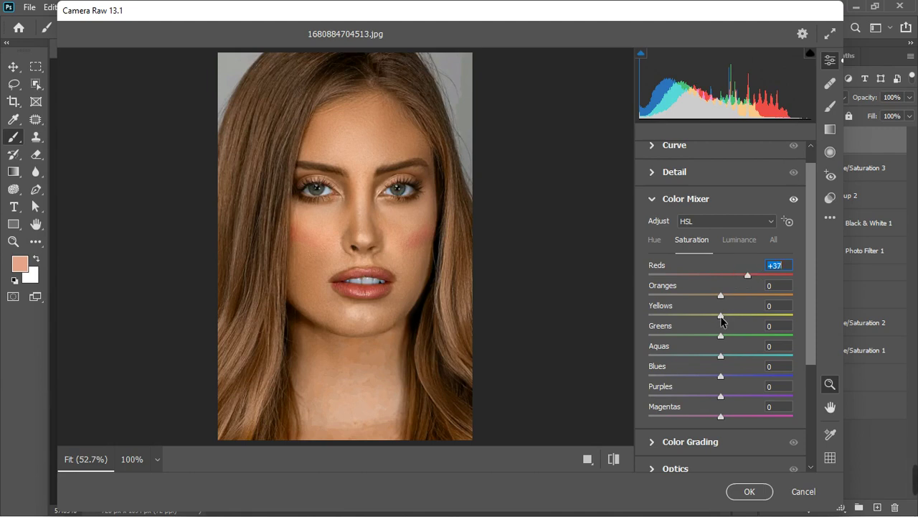
drag(721, 296, 729, 296)
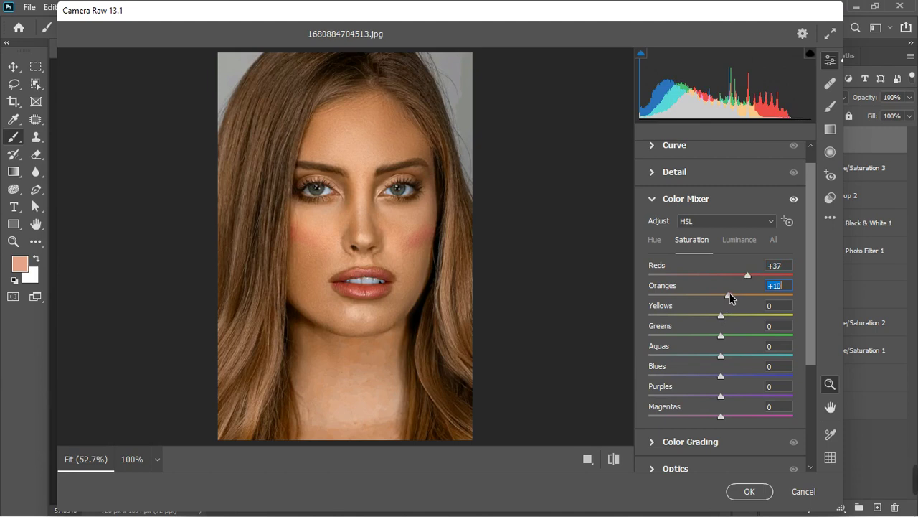
double_click(729, 295)
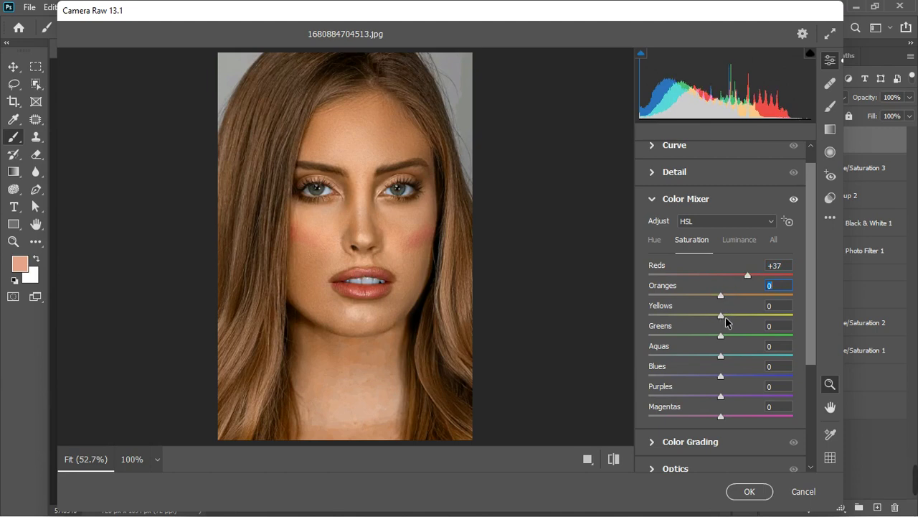
mouse_move(726, 318)
mouse_down()
mouse_move(740, 318)
mouse_move(720, 320)
mouse_move(711, 302)
mouse_move(721, 303)
mouse_up()
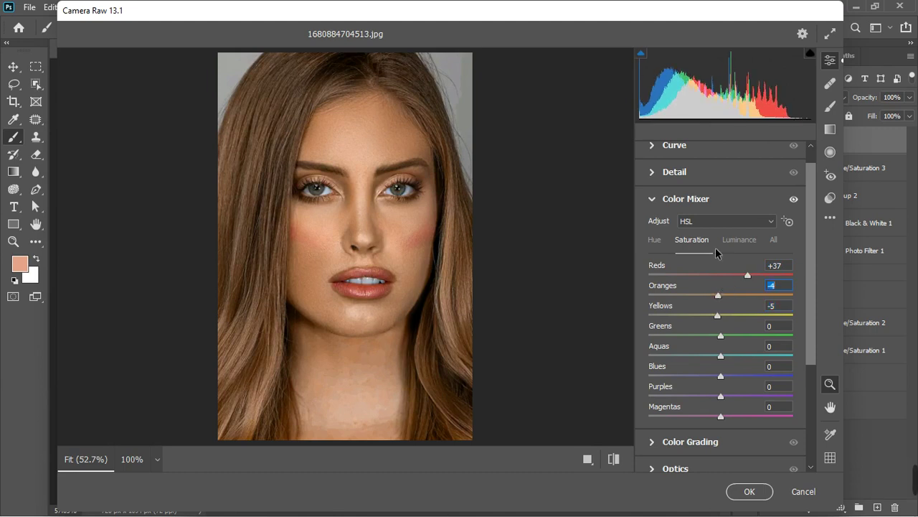
Step: Set the Oranges hue to -11 and close the Color Mixer settings
click(654, 239)
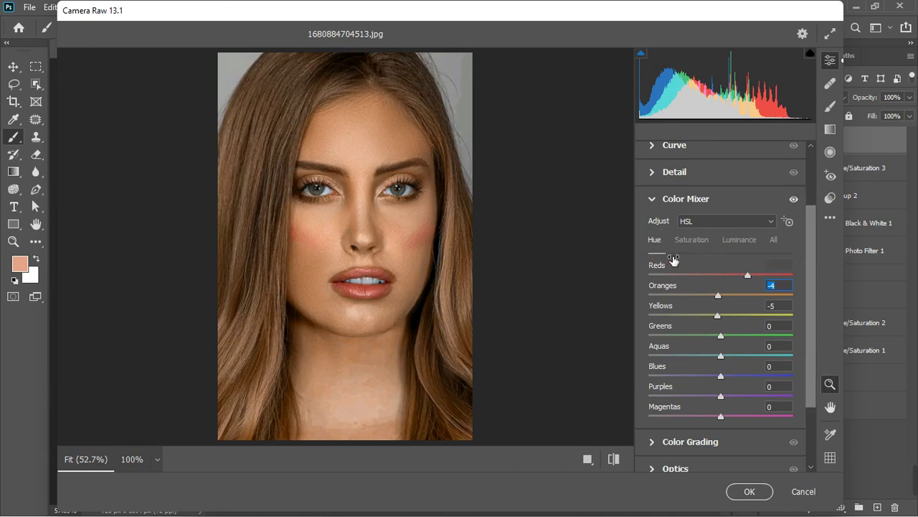
drag(721, 293, 713, 295)
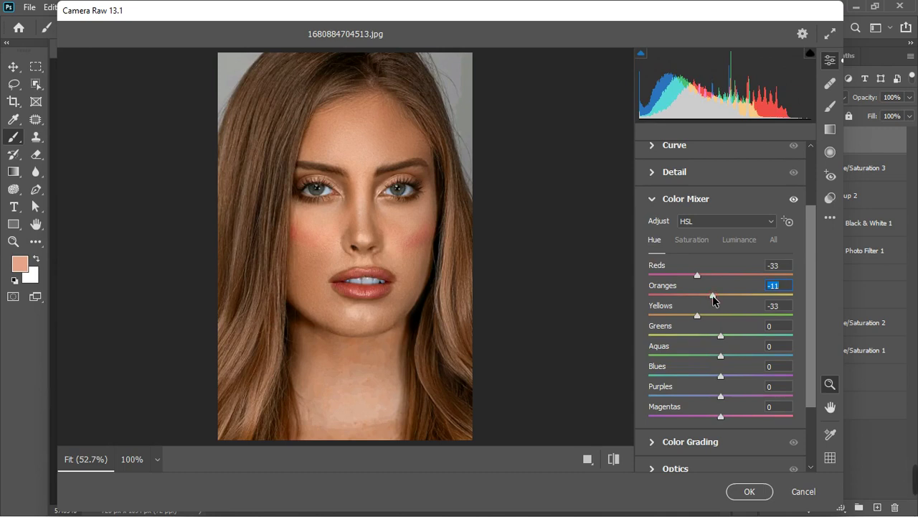
click(649, 201)
Step: In Calibration, set the Red Primary hue to +13, Blue Primary hue to -15 and Green Primary hue to -24
click(654, 424)
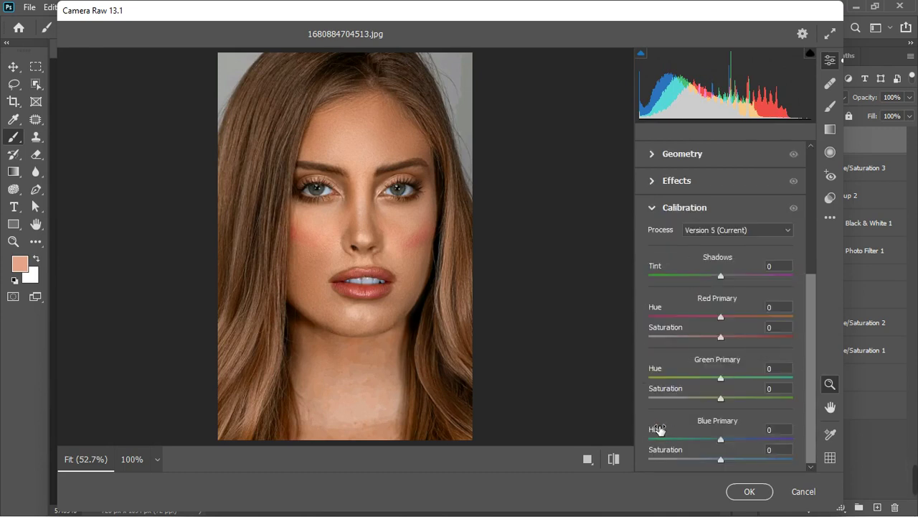
drag(721, 317, 730, 316)
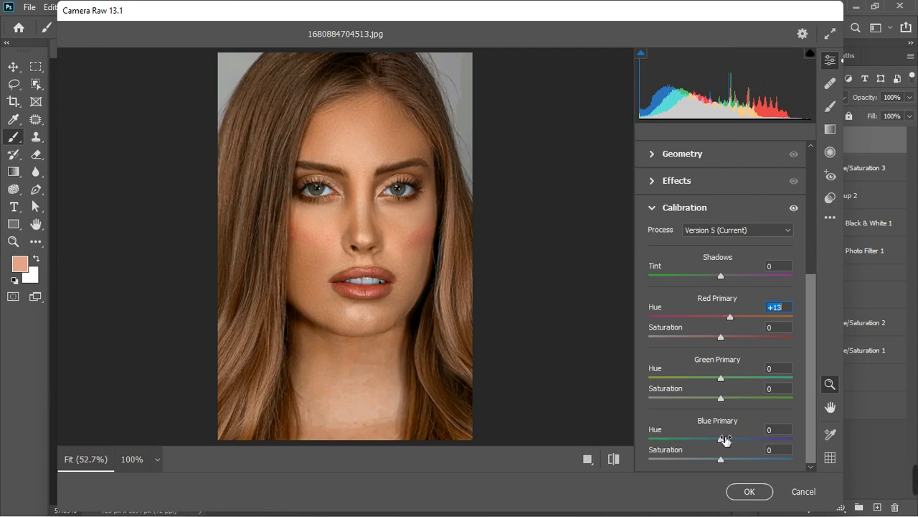
drag(720, 440, 709, 445)
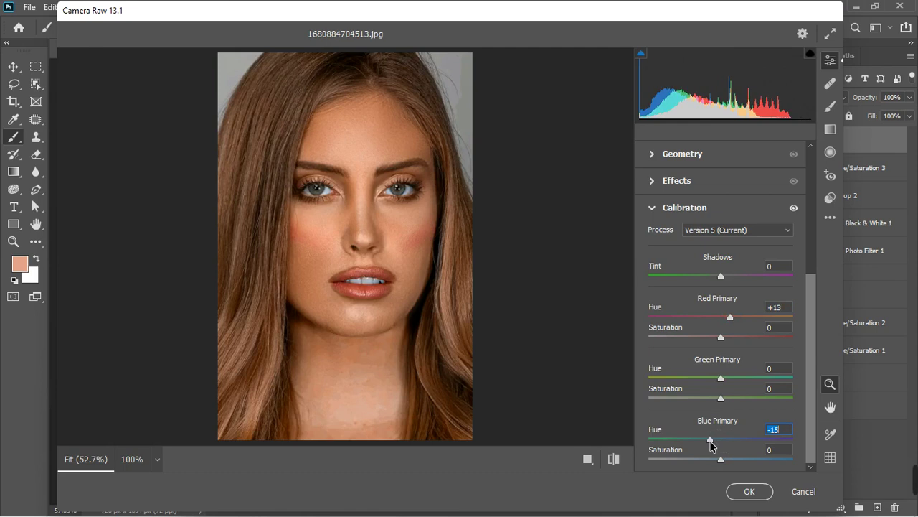
mouse_move(722, 379)
mouse_down()
mouse_move(740, 379)
mouse_move(706, 387)
mouse_up()
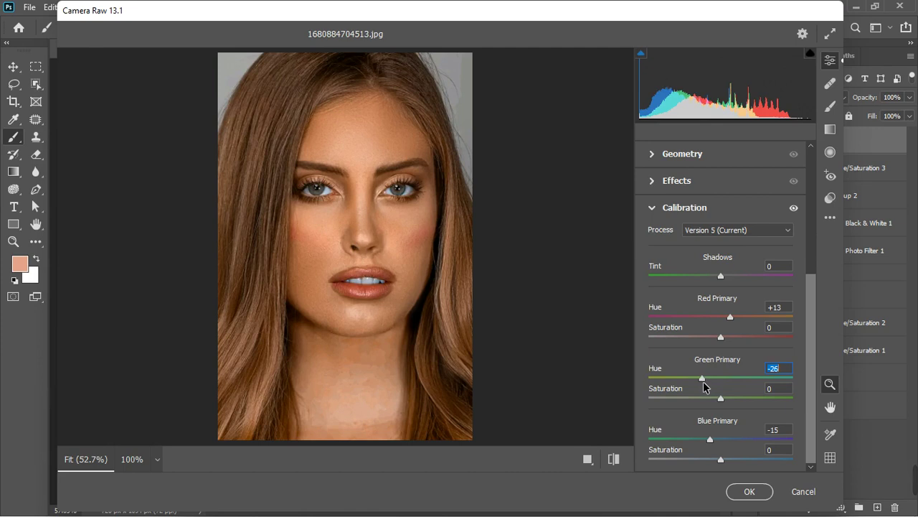
Step: Compare the portrait with Calibration off and on, and apply the Camera Raw adjustments to the merged layer
click(793, 208)
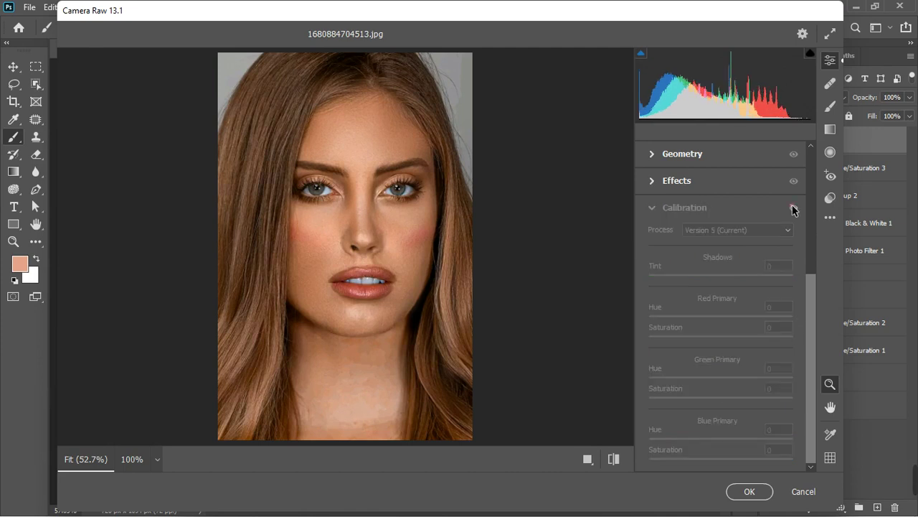
click(793, 209)
scroll(380, 208, up, 1)
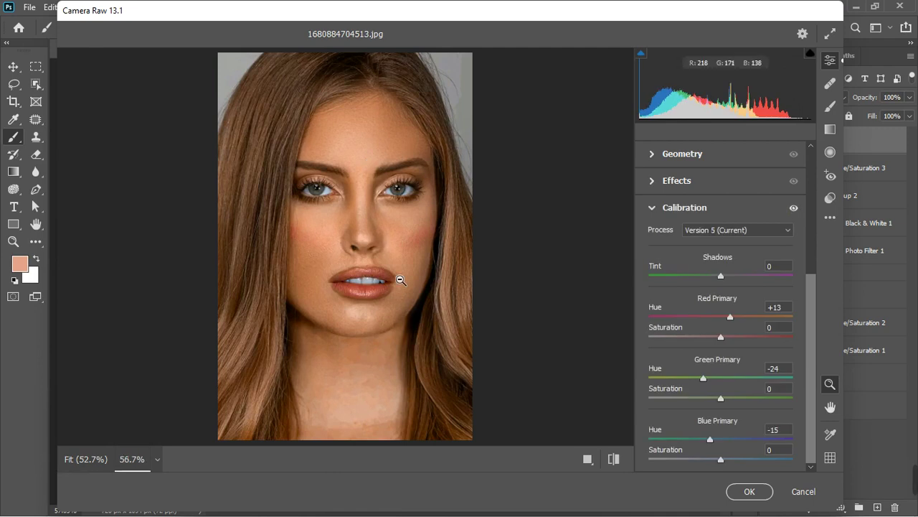
click(749, 491)
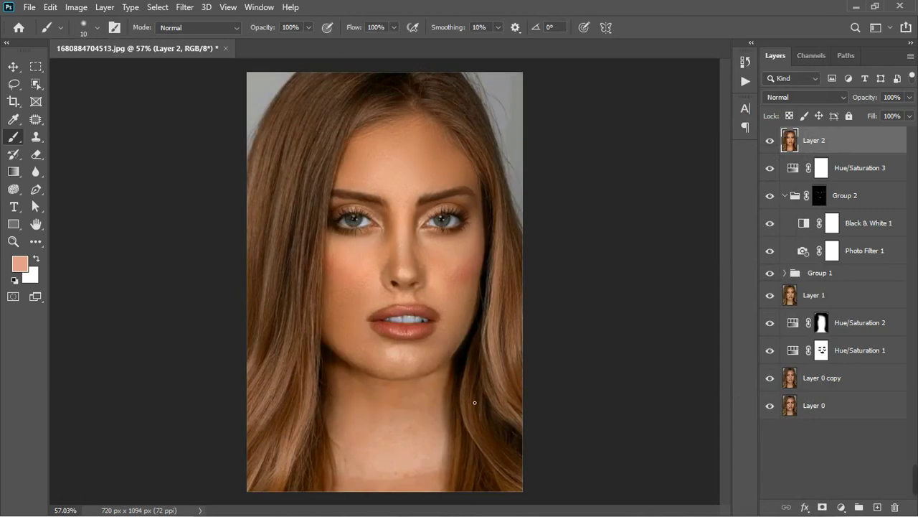
Step: Compare the portrait with Layer 2 hidden and shown, and examine the graded face up close
scroll(421, 365, up, 2)
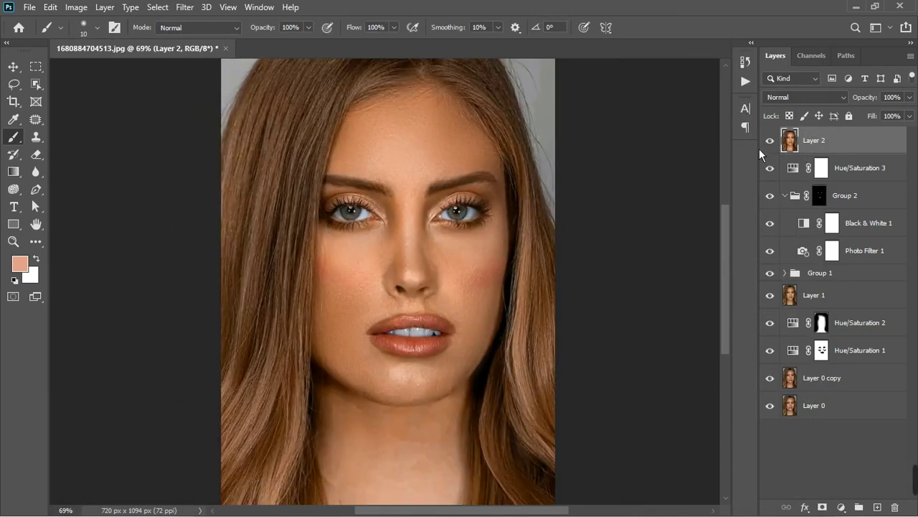
click(772, 142)
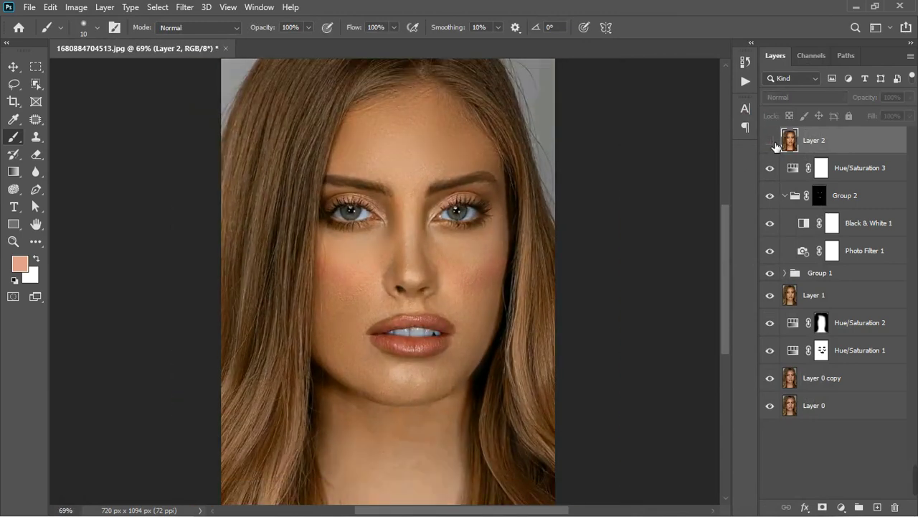
click(770, 141)
scroll(421, 231, up, 2)
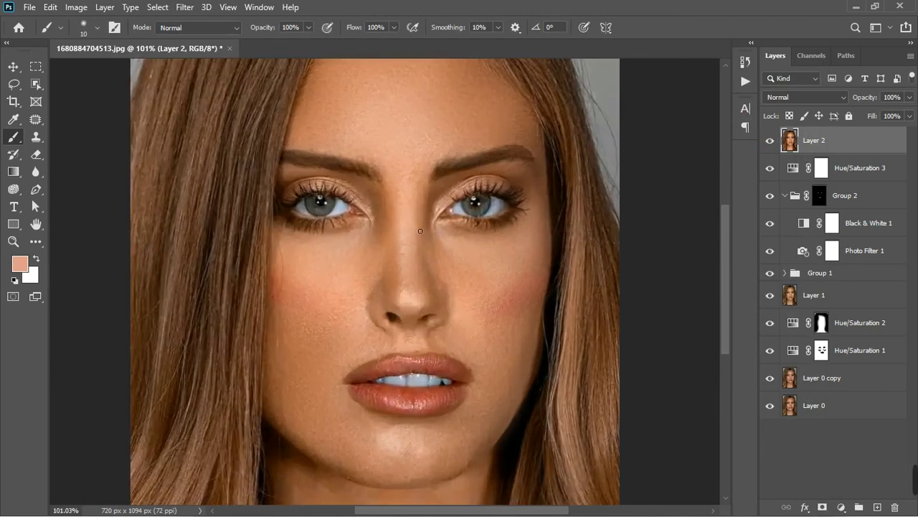
scroll(422, 231, down, 3)
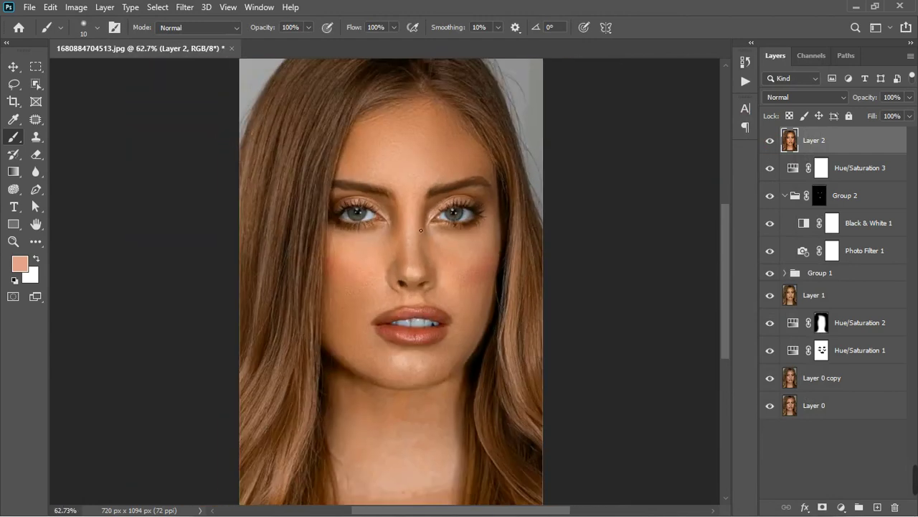
Step: Group the layers from Hue/Saturation 3 down to Hue/Saturation 1, and hide the group and Layer 0 copy
click(862, 180)
shift+click(865, 351)
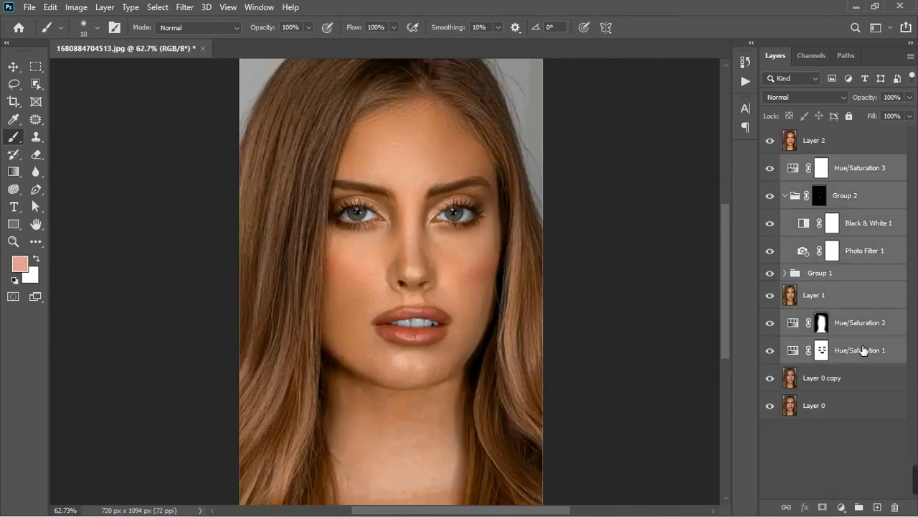
click(859, 507)
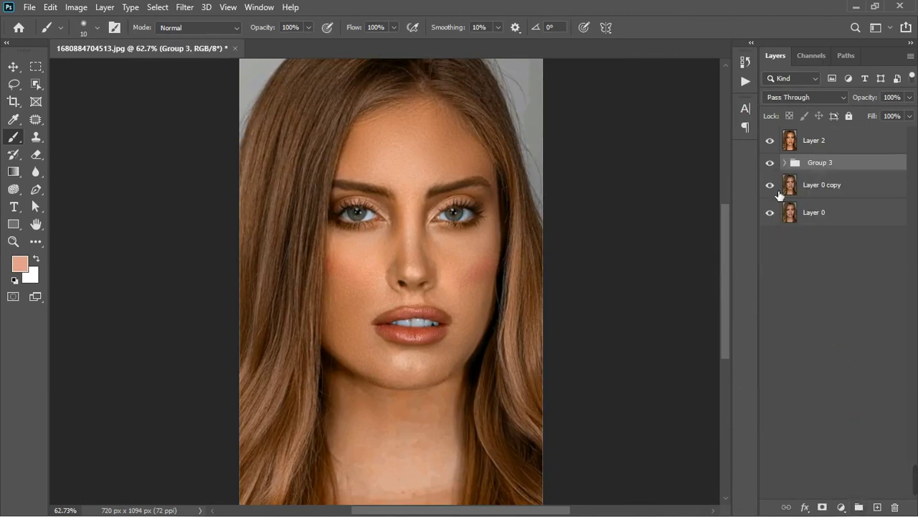
click(770, 163)
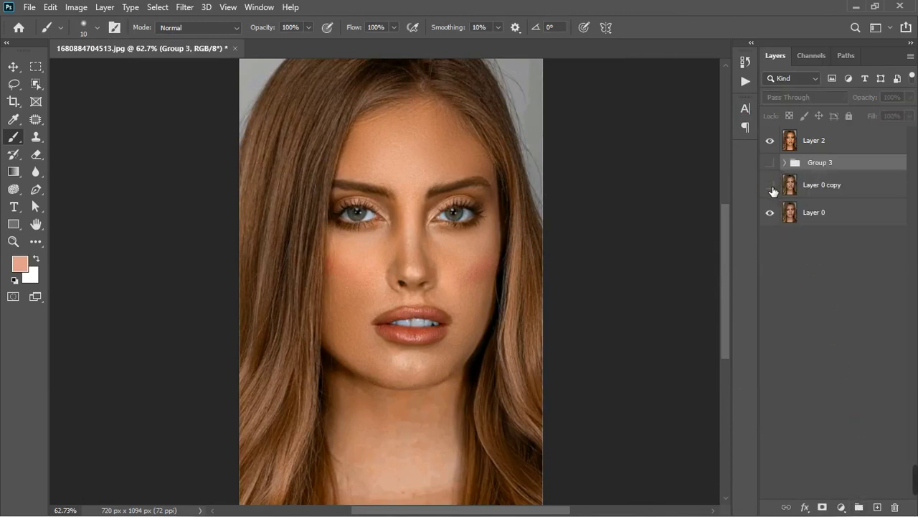
Step: Add a Color Balance adjustment above Layer 2, shifting the midtones towards red and setting their yellow–blue balance to +6
click(838, 146)
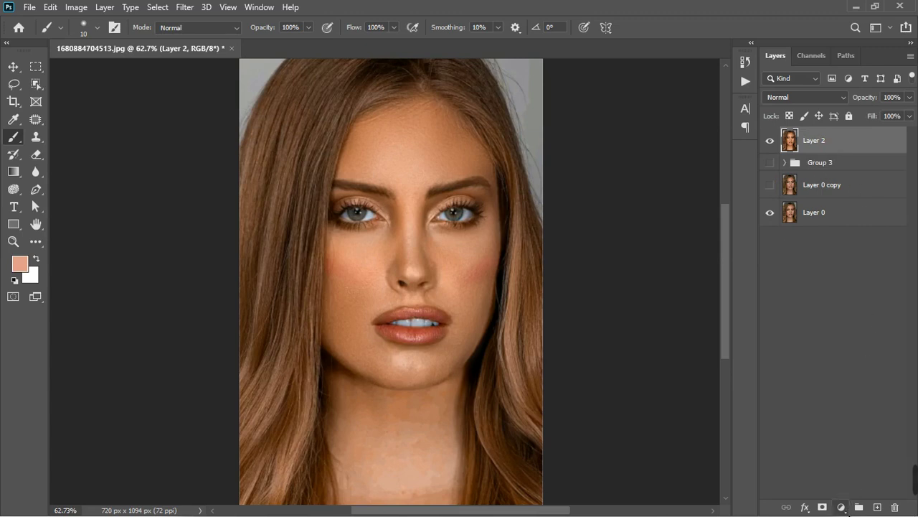
click(841, 507)
click(854, 392)
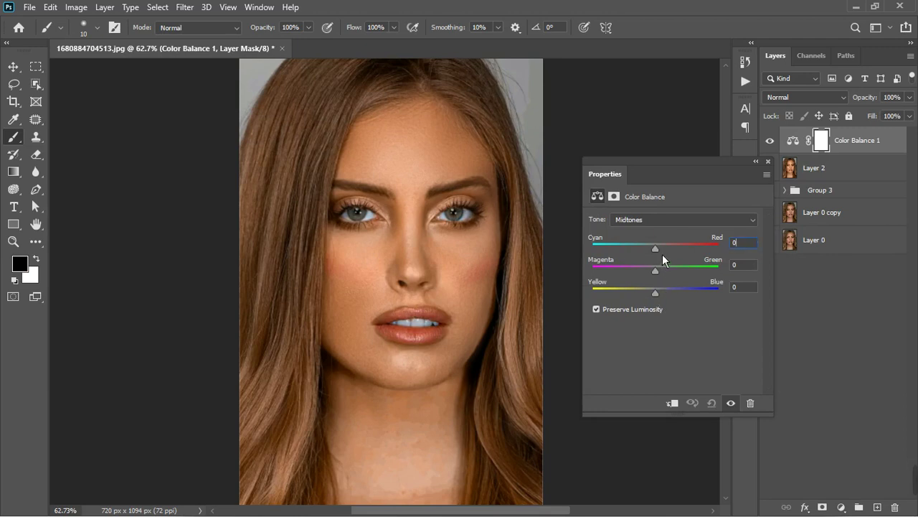
key(Up)
key(Up)
key(Up)
key(Up)
key(Up)
drag(660, 297, 665, 299)
Step: Shift the Color Balance shadows slightly towards blue and fine-tune the yellow–blue balance of the highlights
click(650, 220)
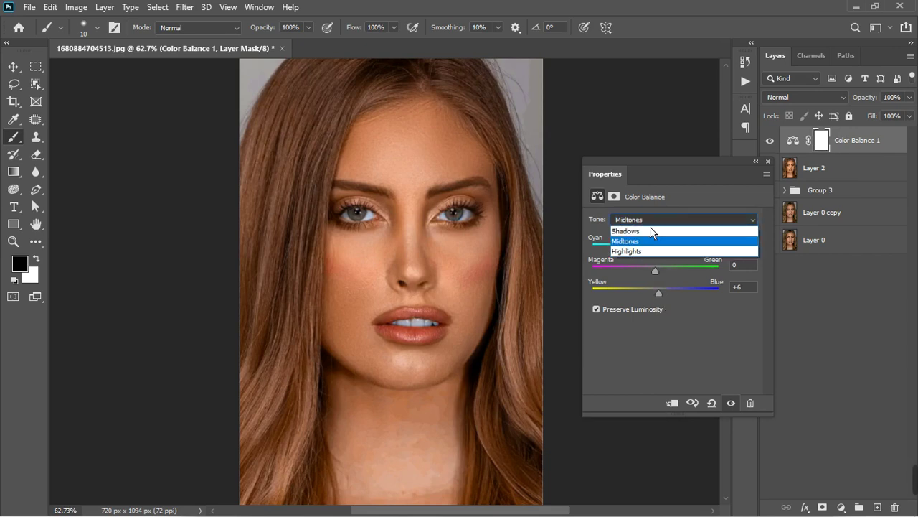
click(650, 241)
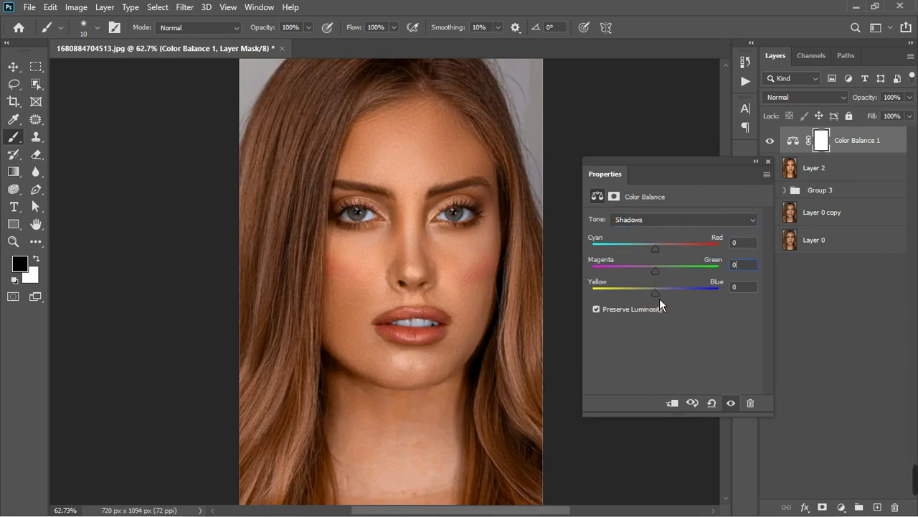
drag(661, 297, 663, 296)
click(652, 219)
click(646, 253)
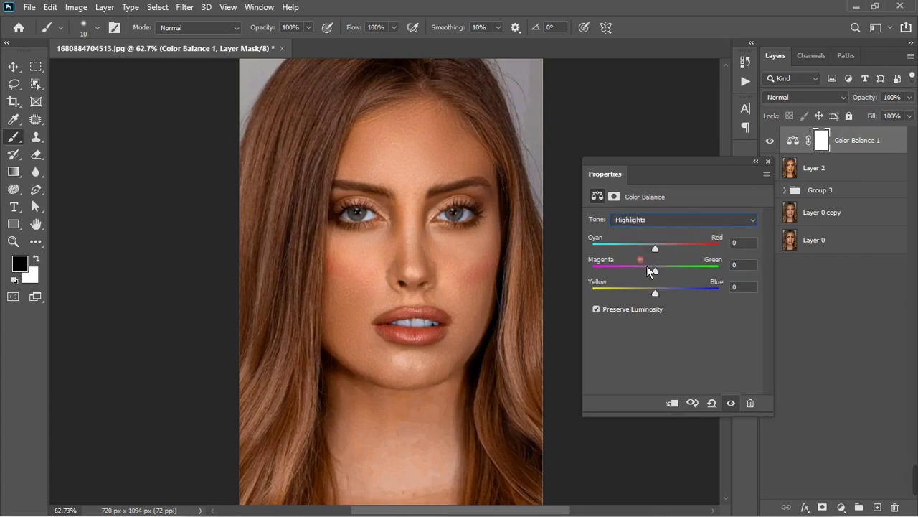
drag(659, 299, 656, 301)
key(Down)
Step: Close the Color Balance settings and compare the portrait with the adjustment hidden and shown
click(767, 161)
click(770, 141)
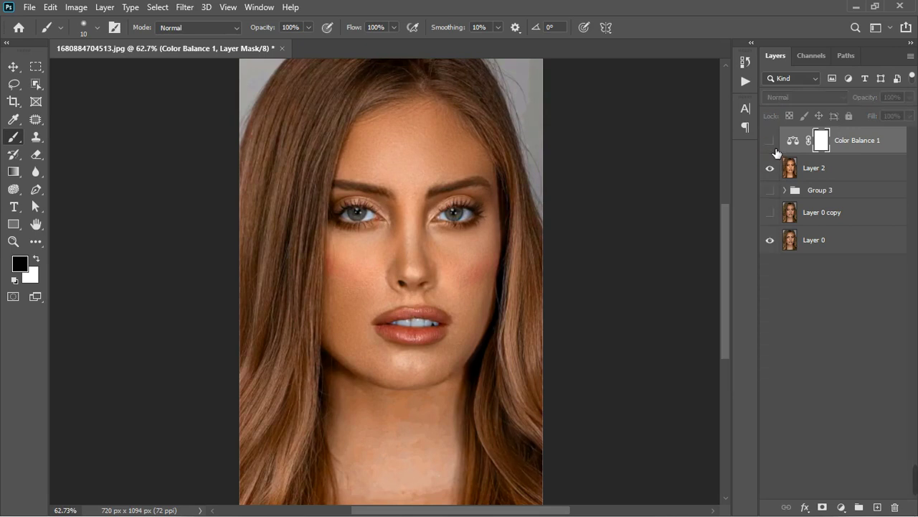
click(770, 140)
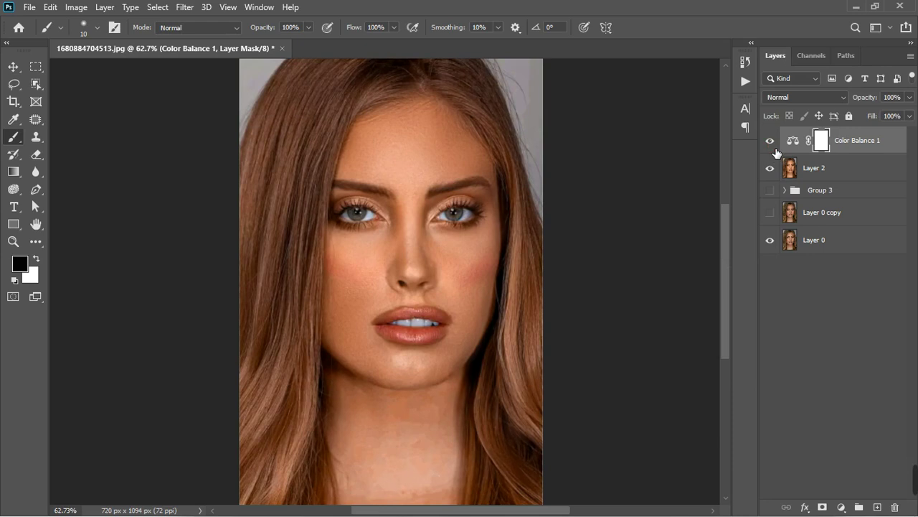
Step: Merge the Color Balance 1 adjustment and Layer 2 into a single layer
click(848, 174)
right_click(848, 175)
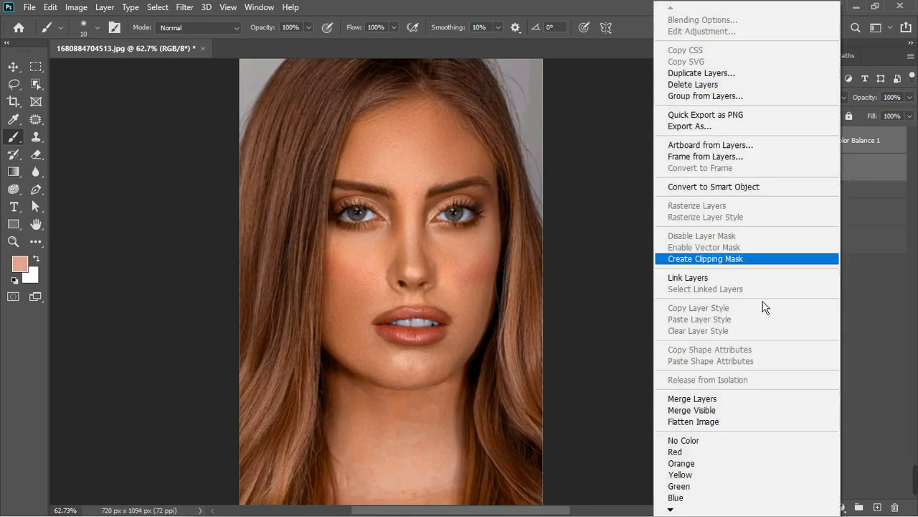
click(706, 398)
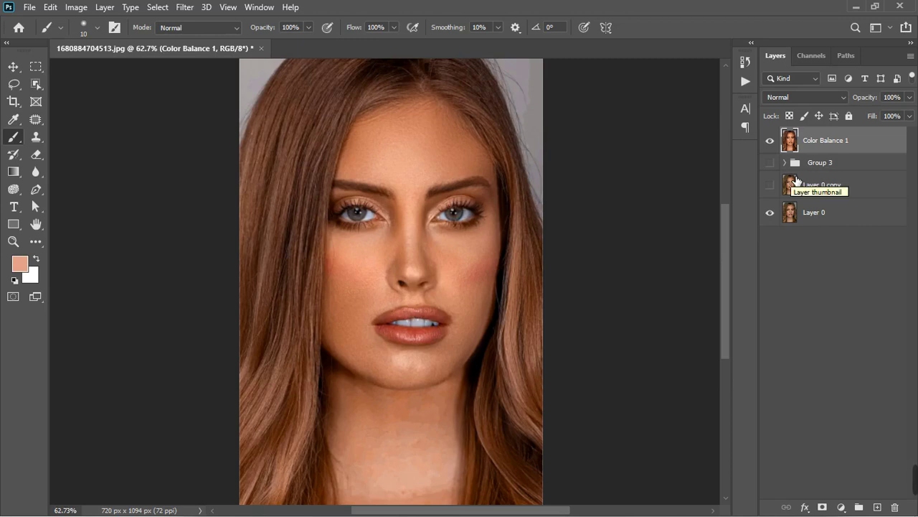
Step: Compare the retouched portrait with the original Layer 0 by hiding and showing the merged layer, both up close and in full view
scroll(438, 277, down, 3)
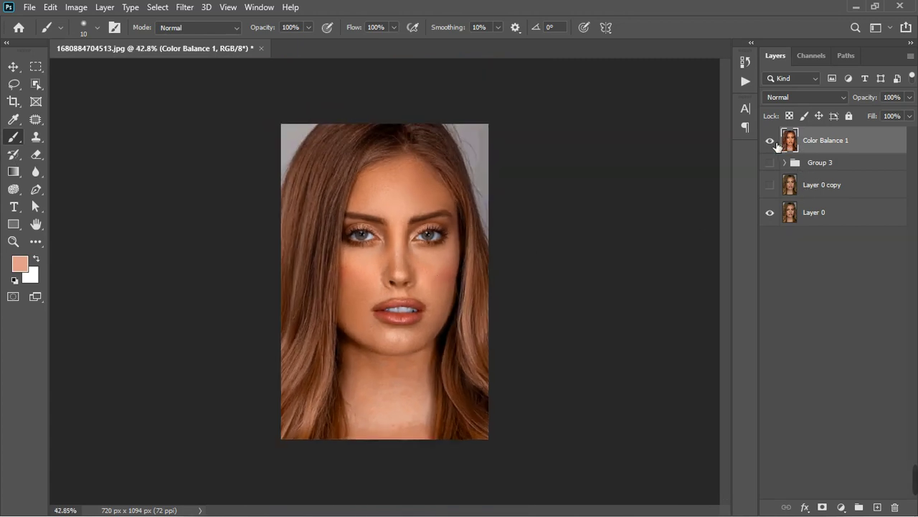
click(771, 142)
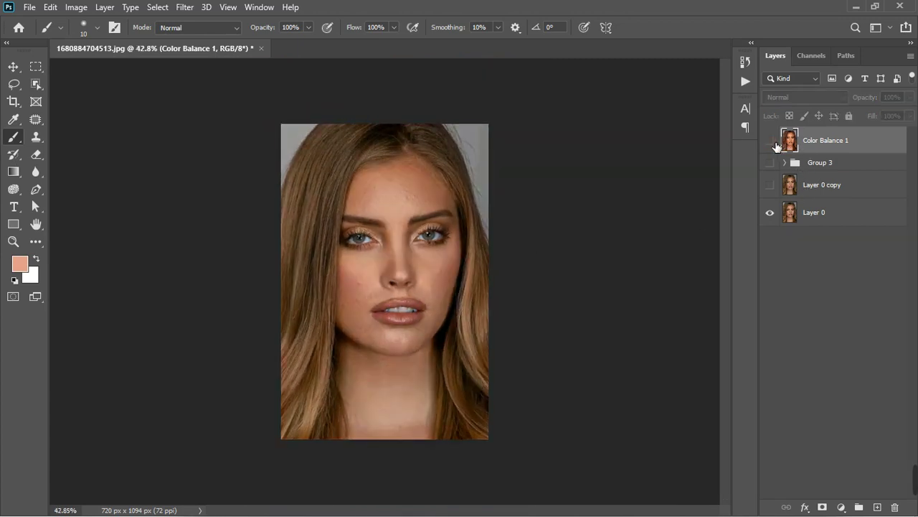
scroll(447, 198, up, 3)
scroll(422, 189, up, 3)
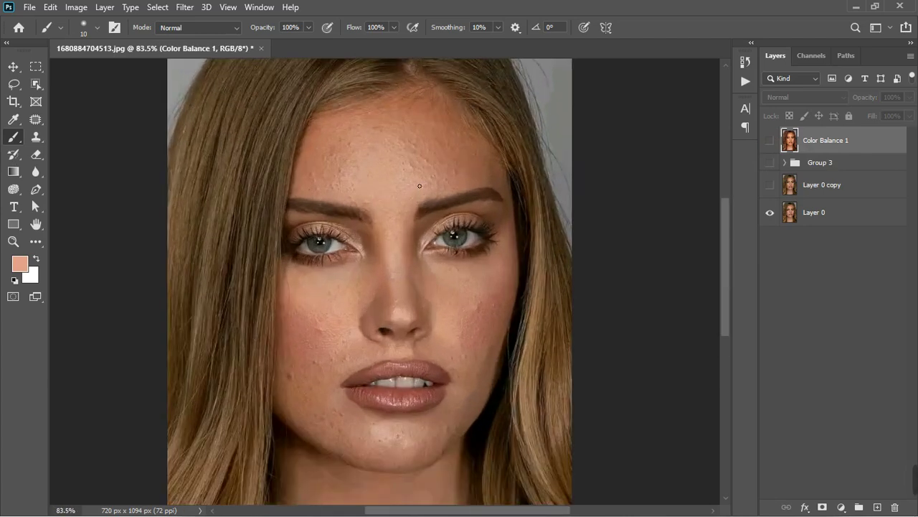
scroll(422, 188, down, 1)
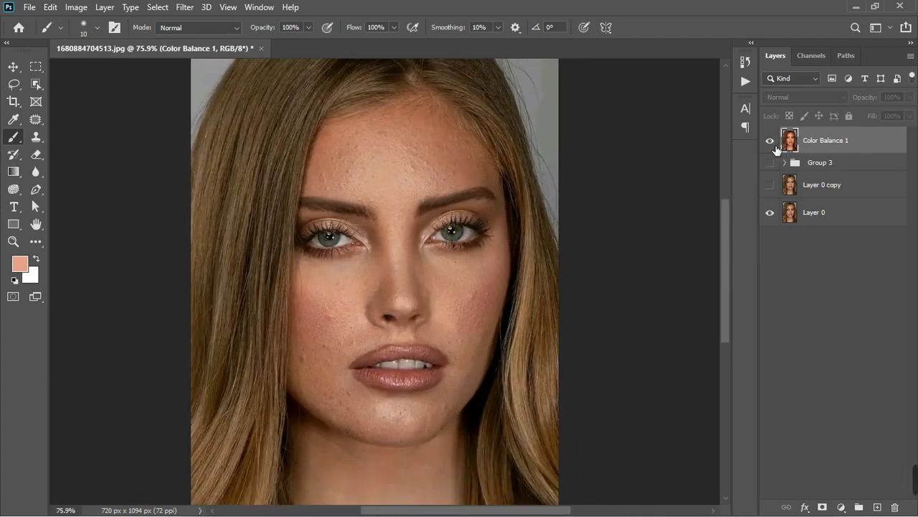
click(771, 141)
click(771, 141)
click(773, 143)
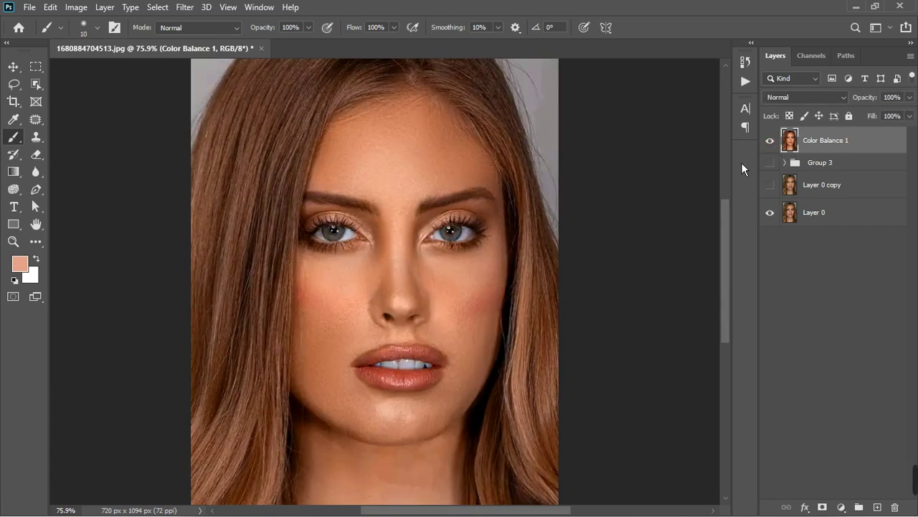
scroll(364, 246, down, 4)
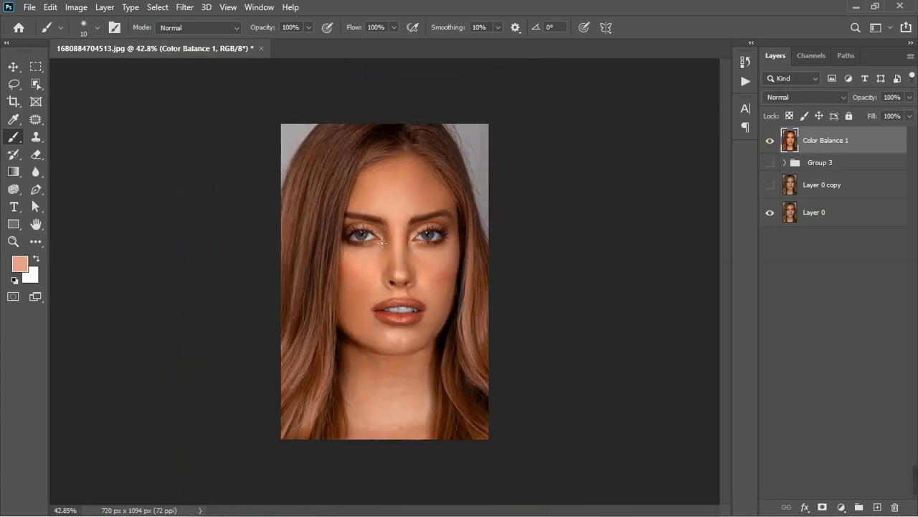
scroll(382, 243, up, 2)
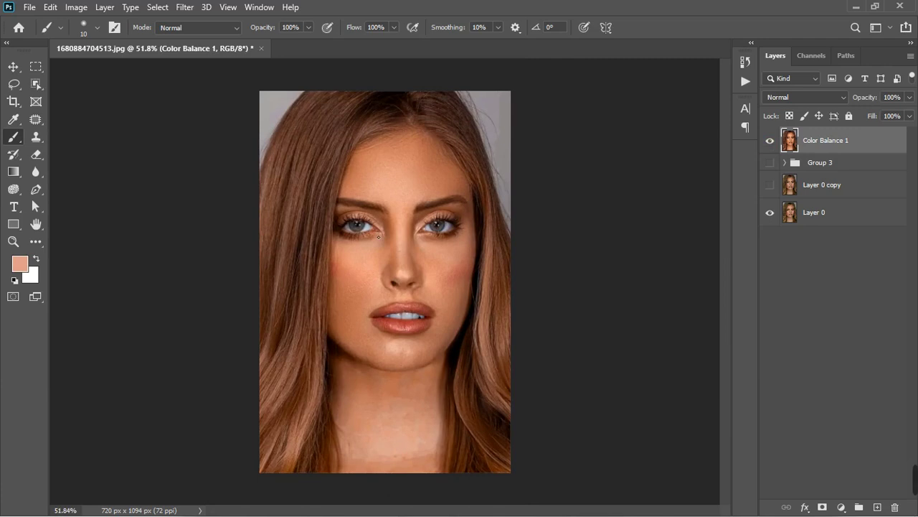